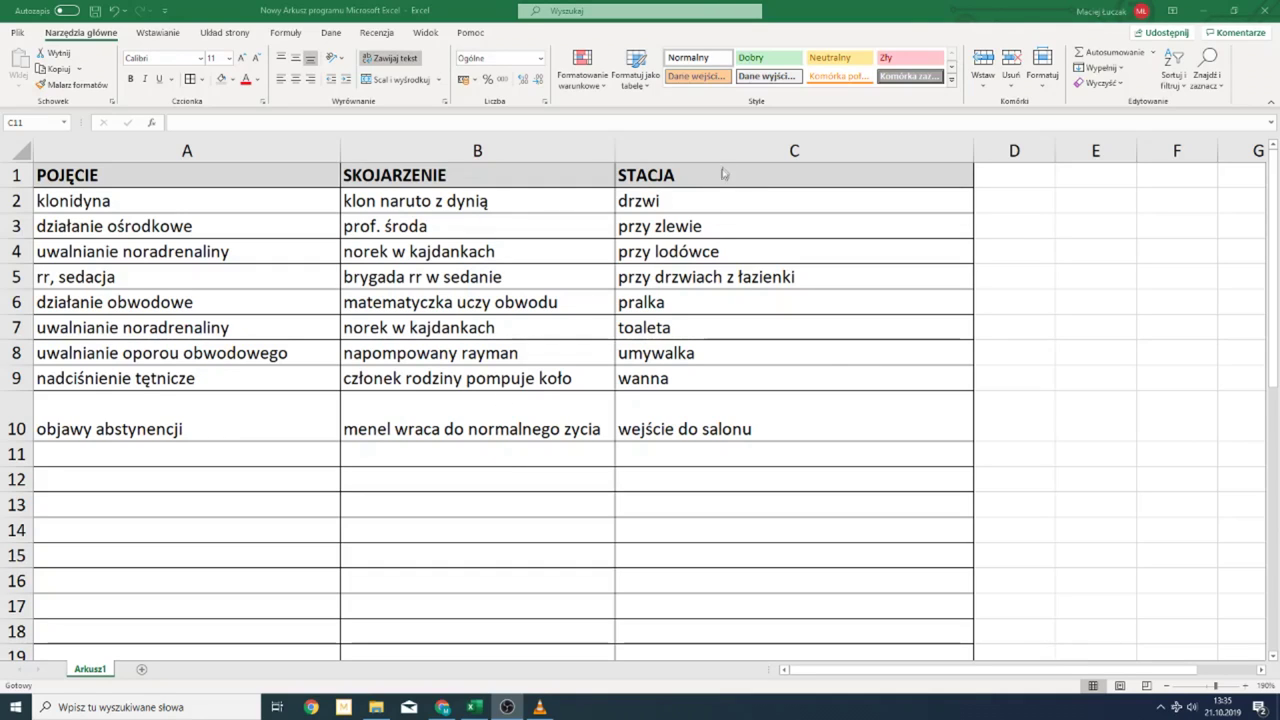
# Examine the STACJA entries in C1:C10 and the POJĘCIE entries in A2:A10.
pyautogui.moveTo(694, 174); pyautogui.dragTo(702, 430)
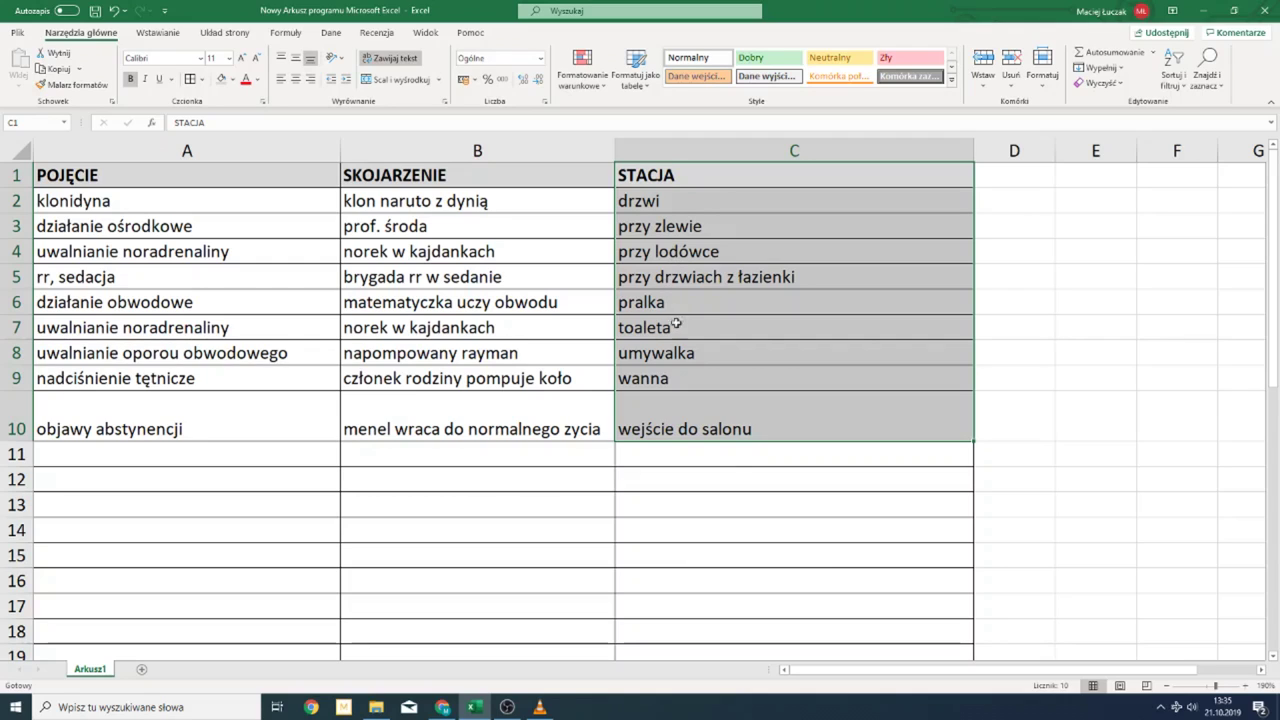
pyautogui.click(650, 463)
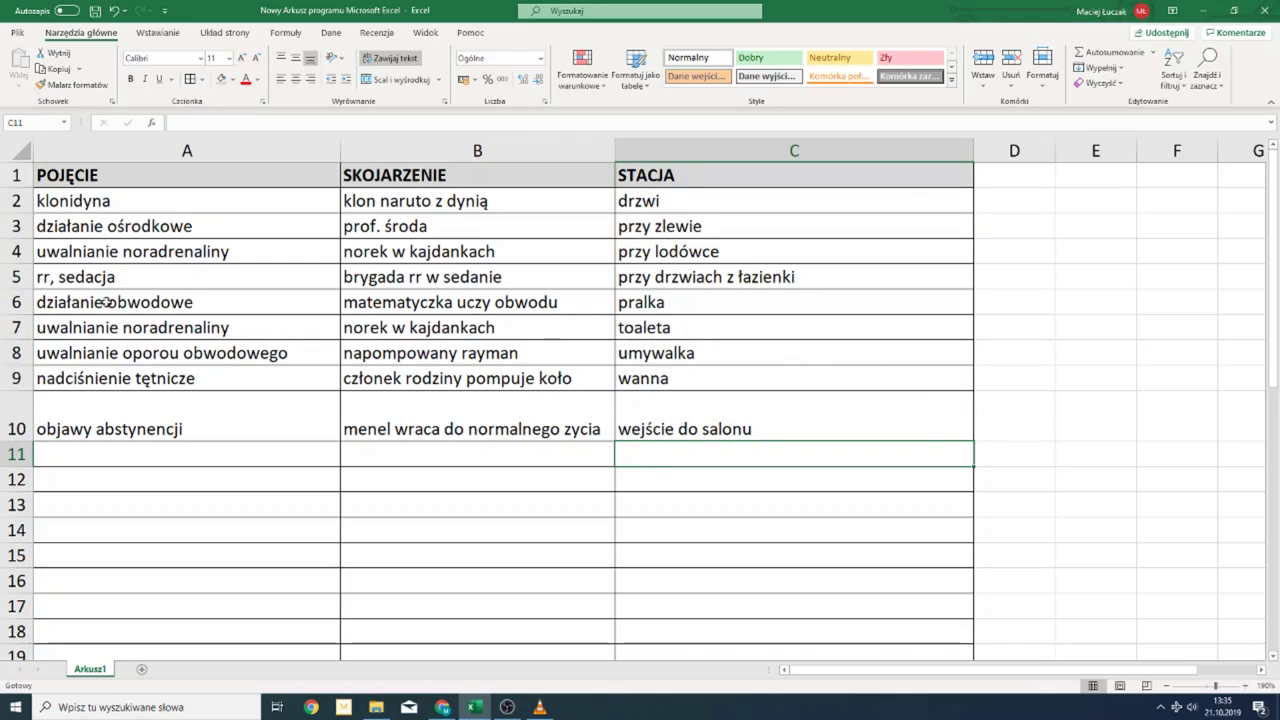
pyautogui.moveTo(148, 208); pyautogui.dragTo(174, 428)
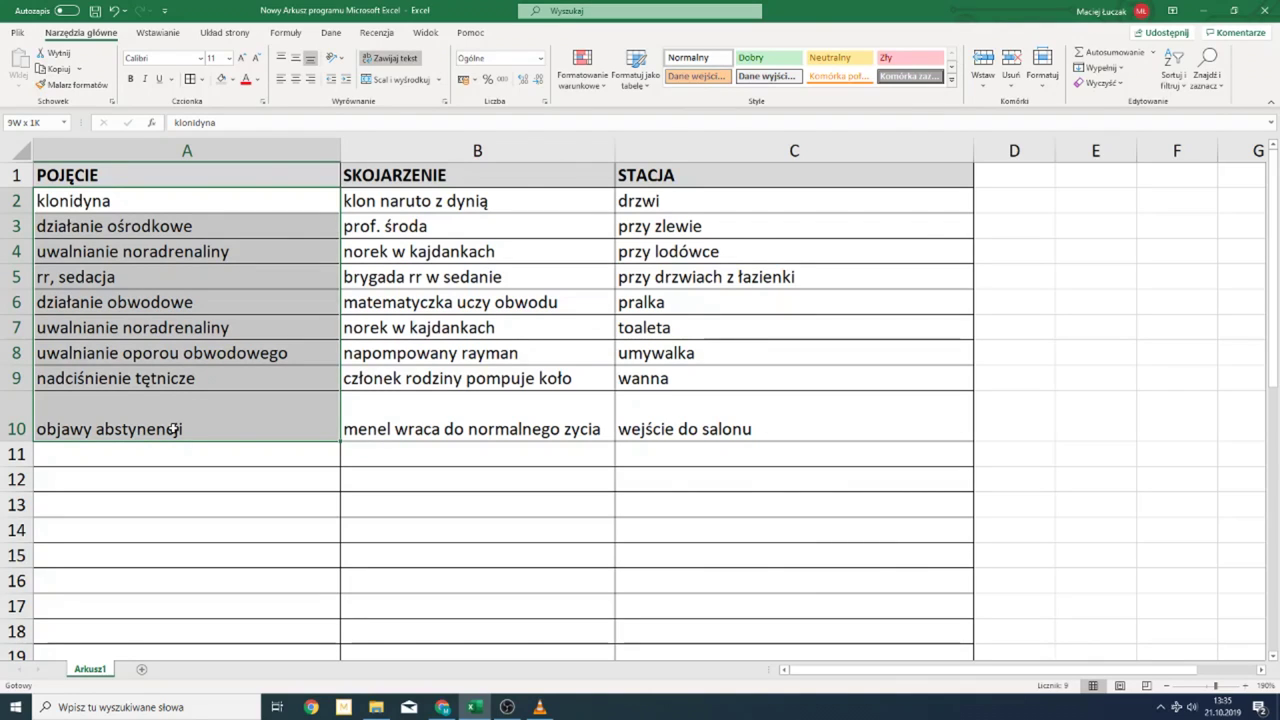
pyautogui.moveTo(175, 429); pyautogui.dragTo(175, 429)
pyautogui.click(224, 191)
pyautogui.hotkey('ctrl', 'c')
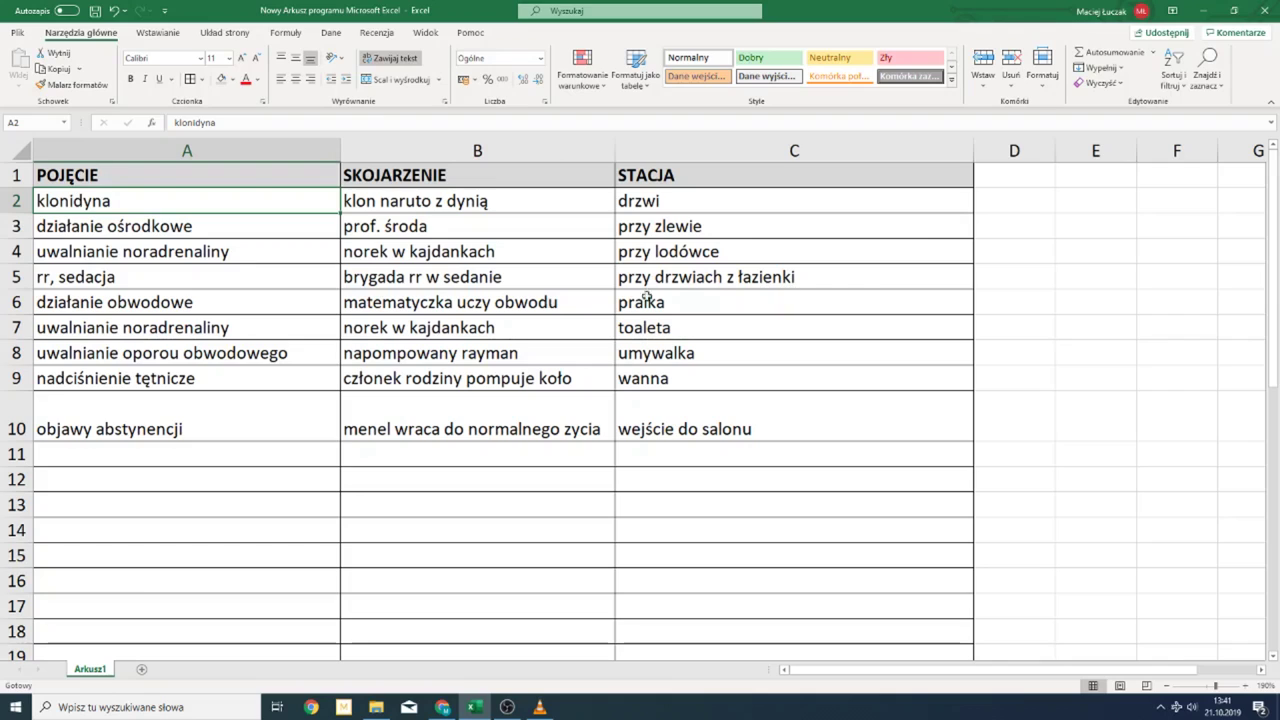
# Delete the whole POJĘCIE column from the table.
pyautogui.click(124, 152)
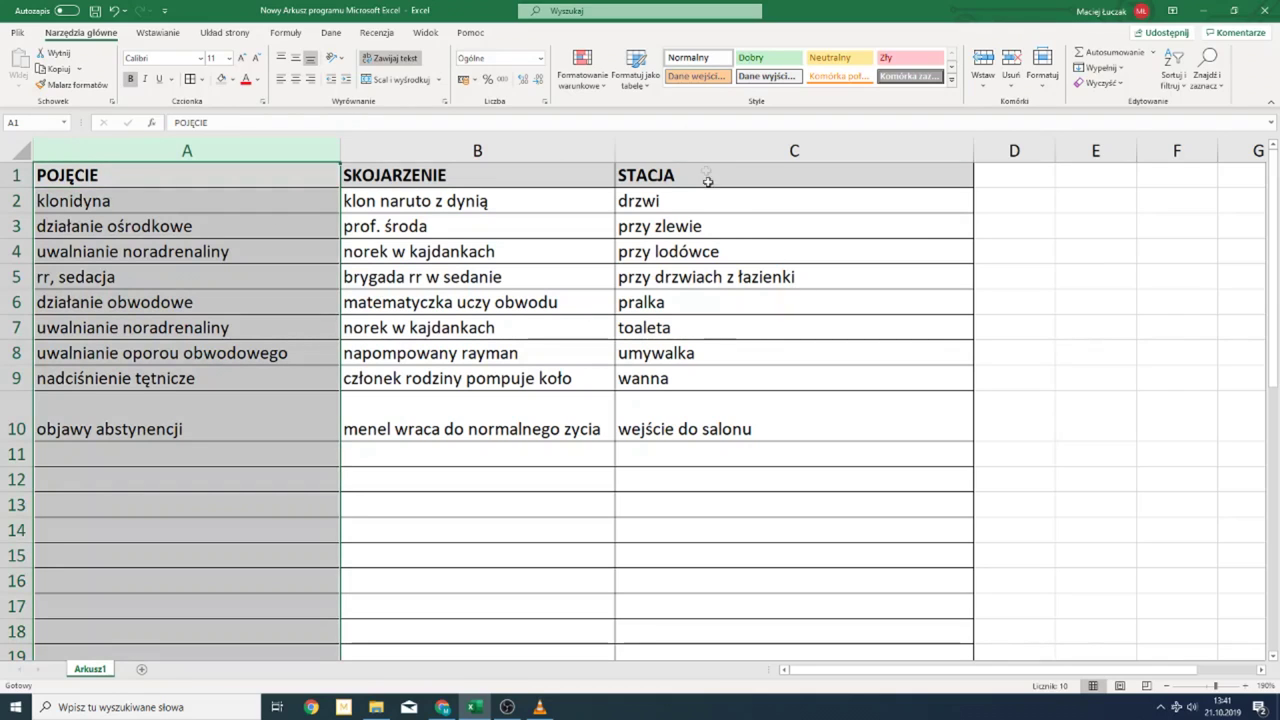
pyautogui.click(1011, 60)
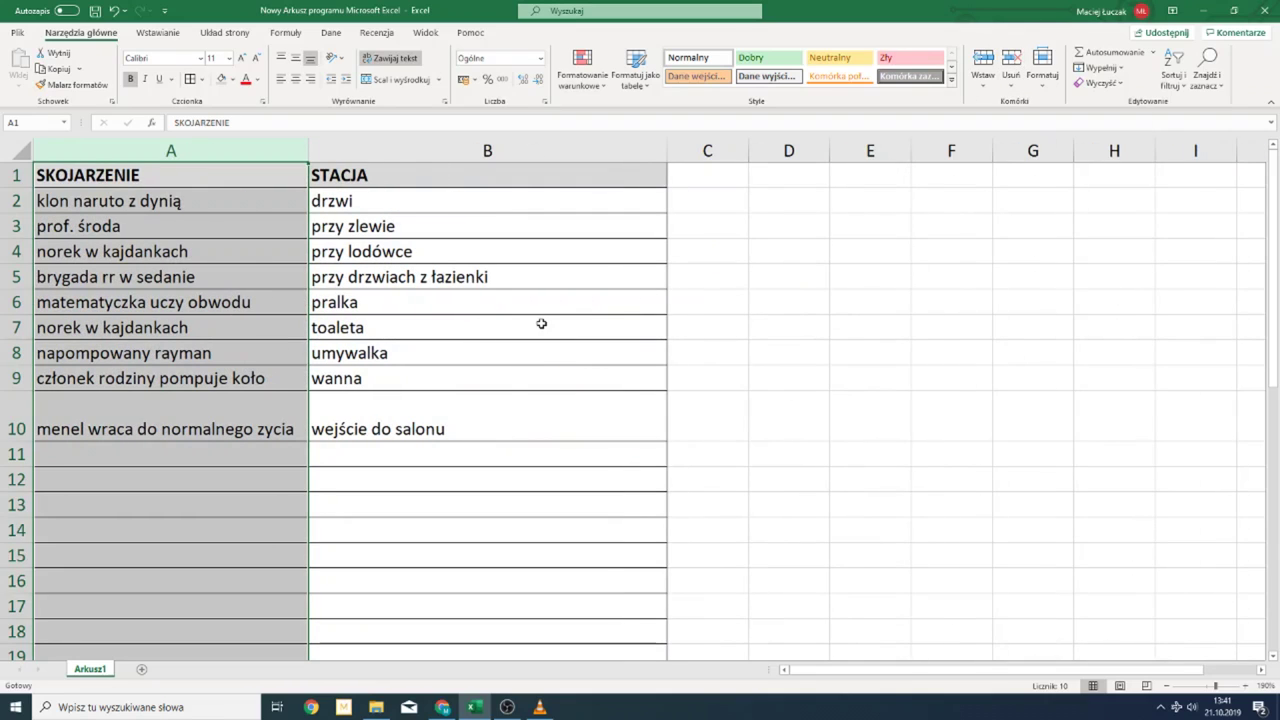
# Go through the SKOJARZENIE entries one by one with their stations, from row 2 to row 10.
pyautogui.click(176, 197)
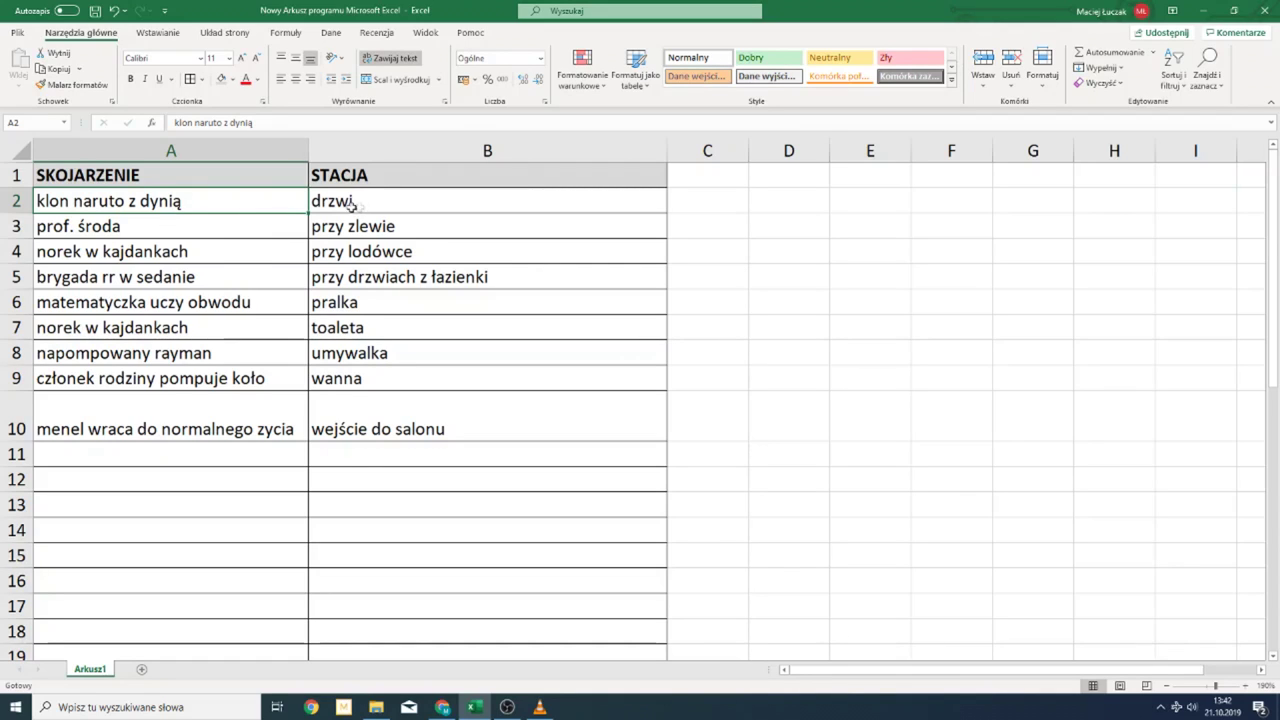
pyautogui.click(188, 232)
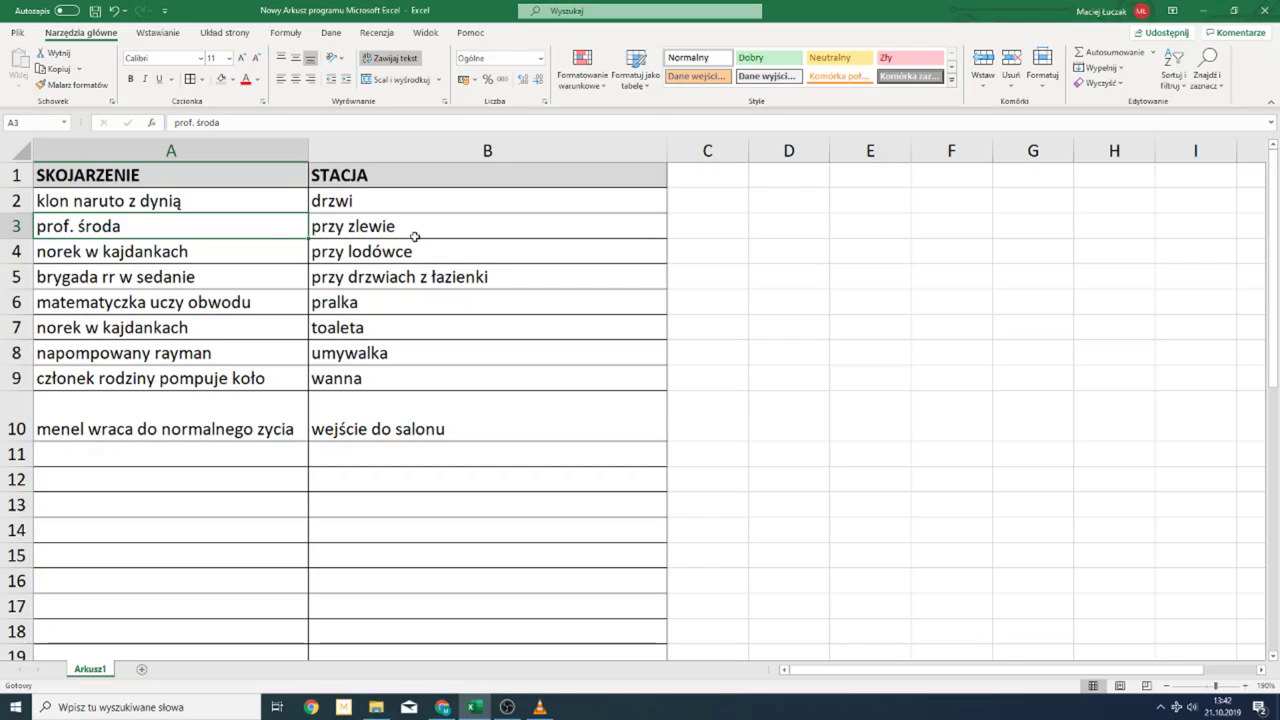
pyautogui.click(184, 245)
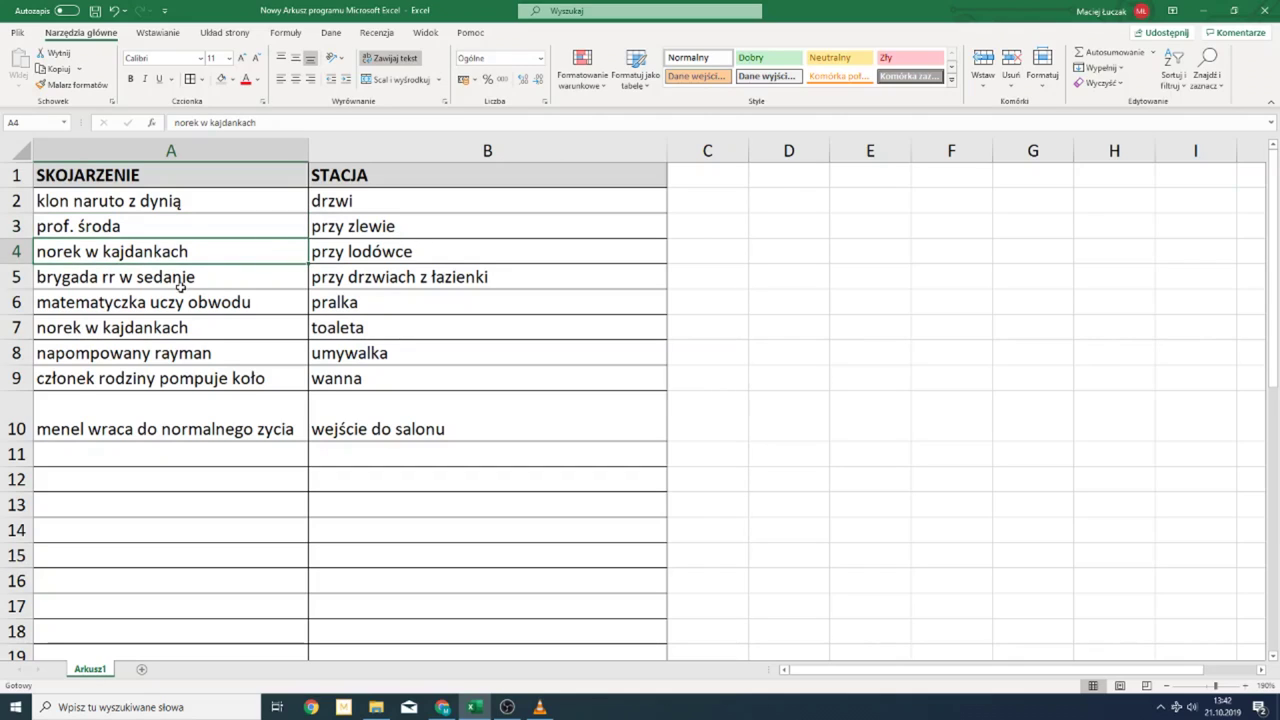
pyautogui.click(274, 280)
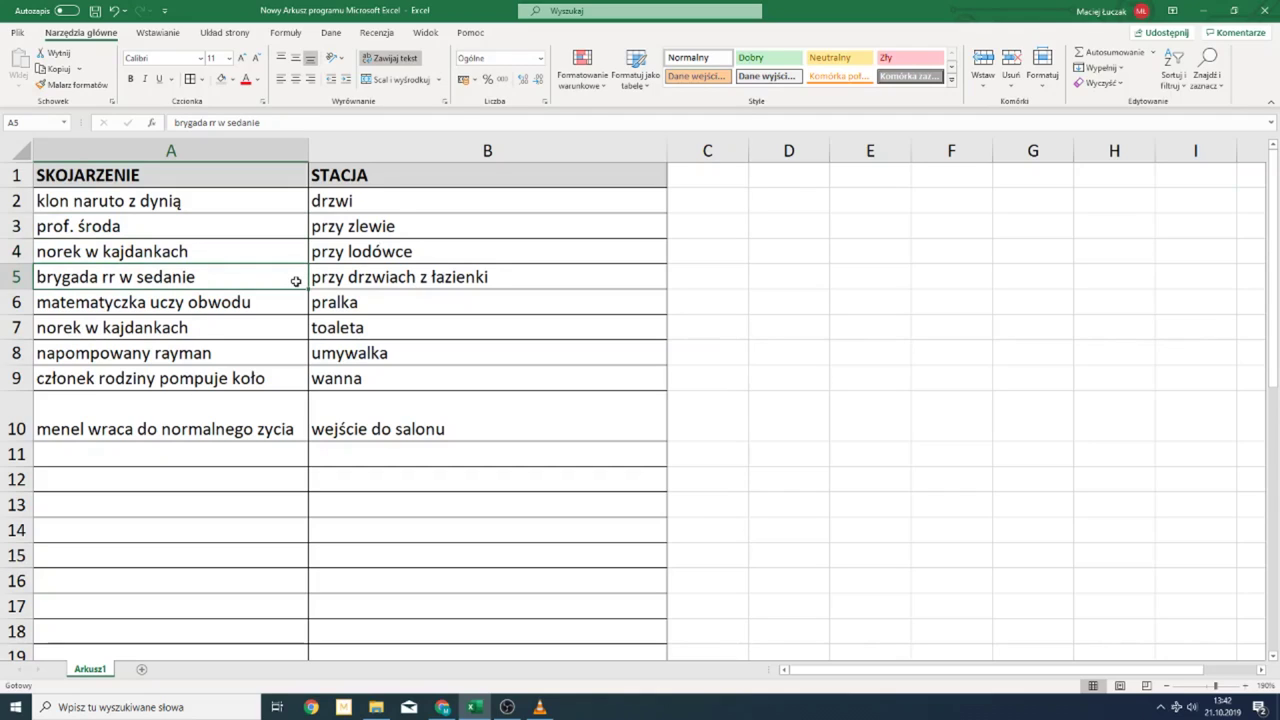
pyautogui.click(264, 302)
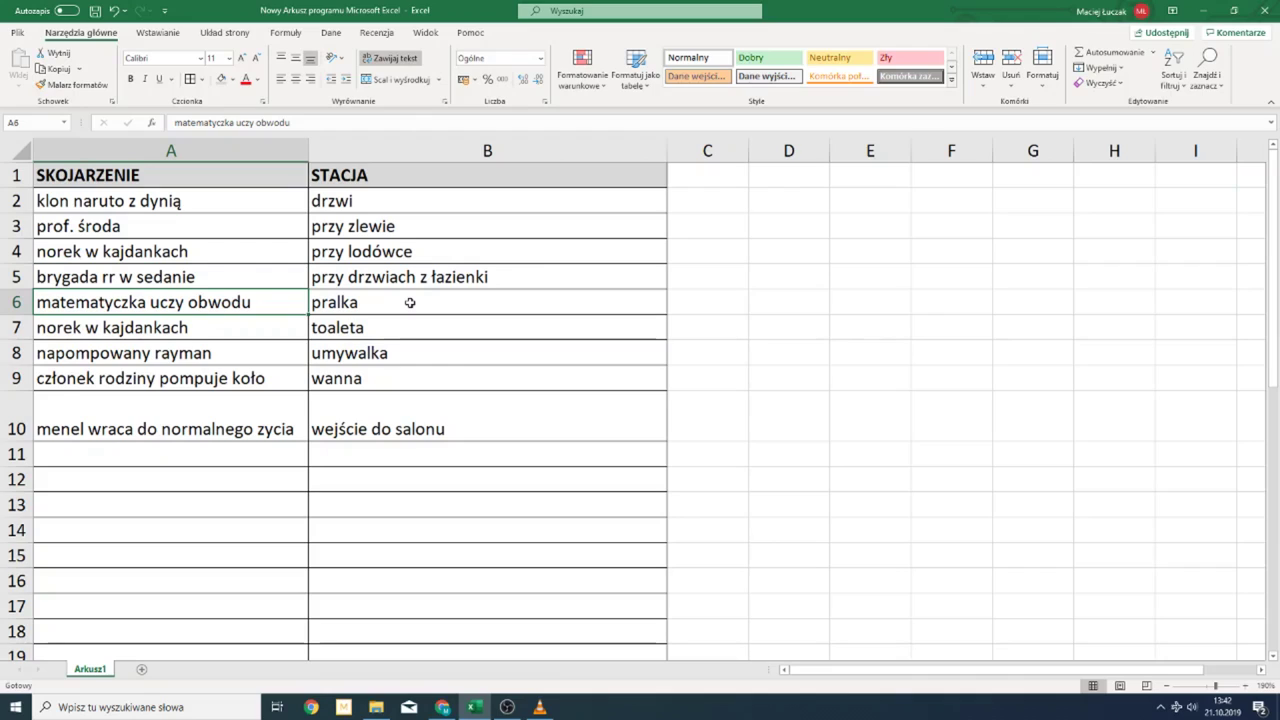
pyautogui.click(235, 333)
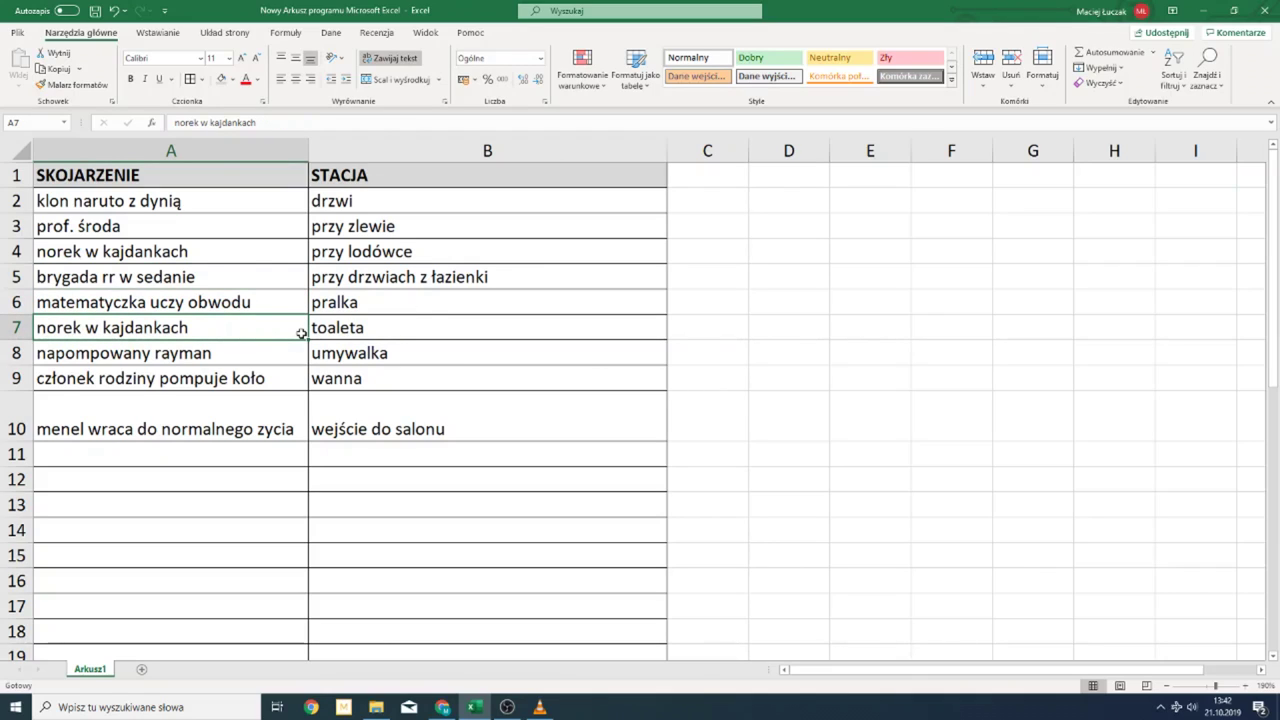
pyautogui.click(220, 357)
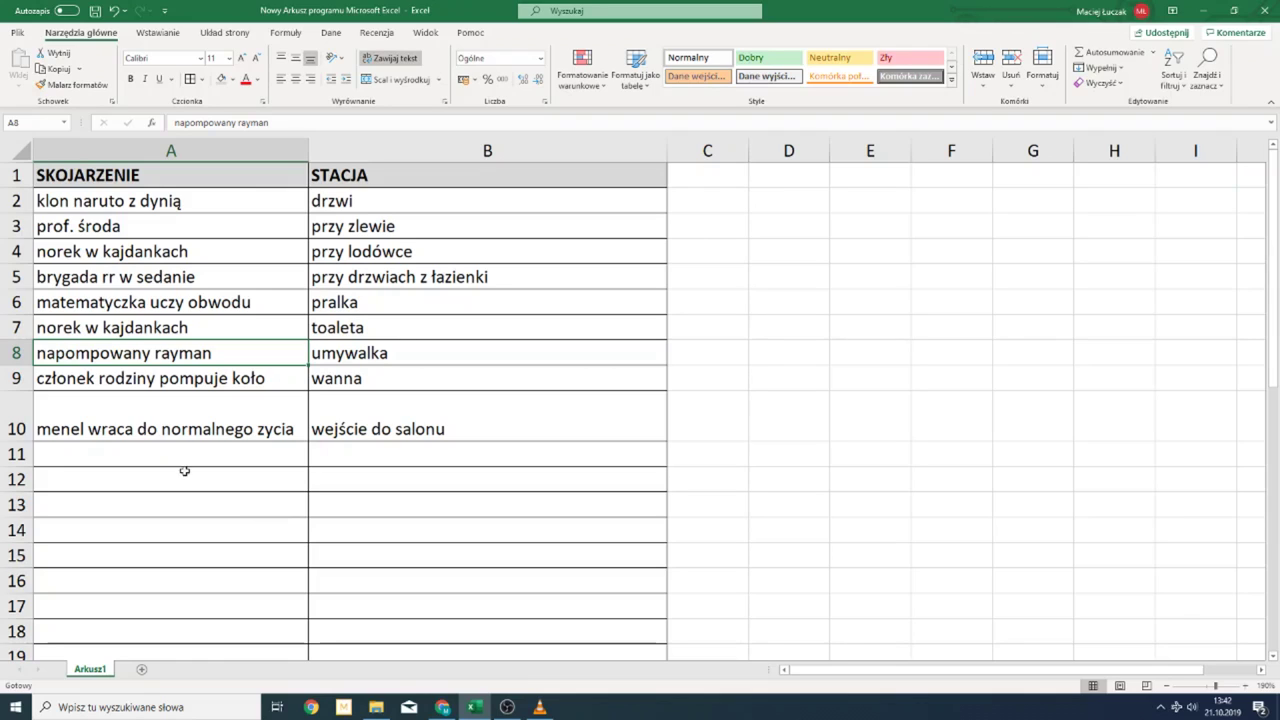
pyautogui.click(229, 374)
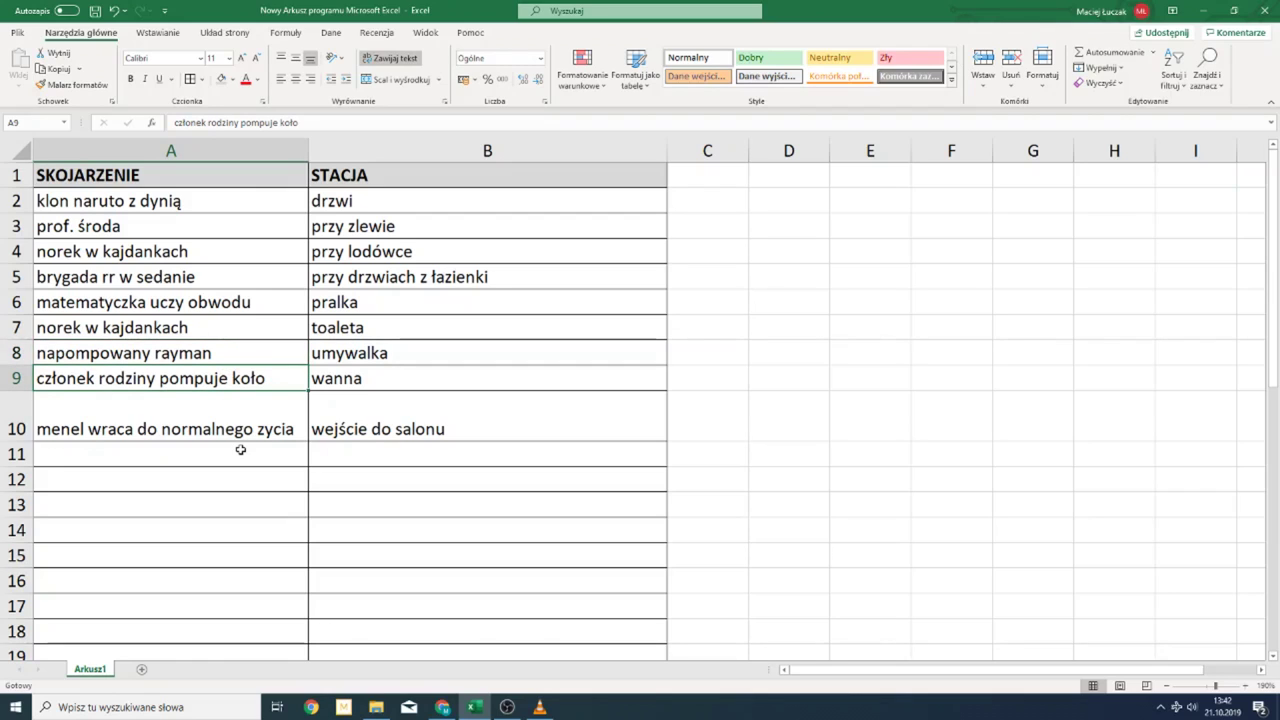
pyautogui.click(236, 430)
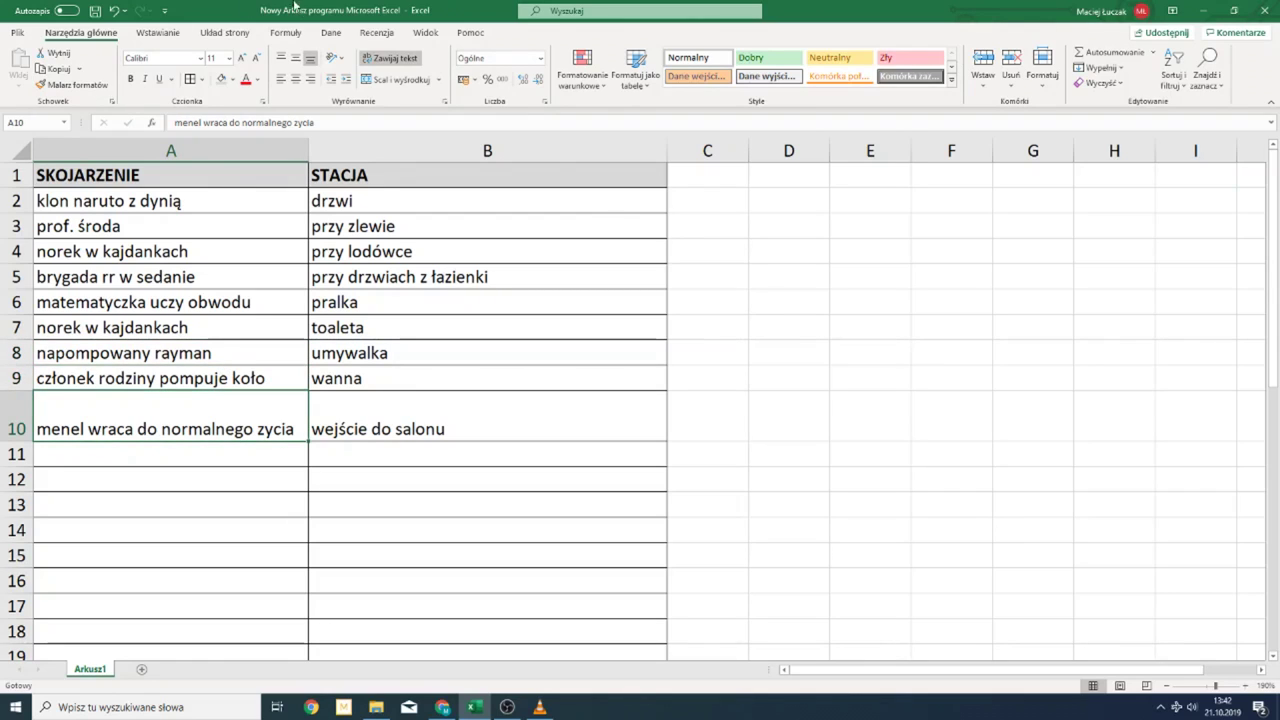
# Undo the deletion of the POJĘCIE column and select the term in A8.
pyautogui.click(115, 12)
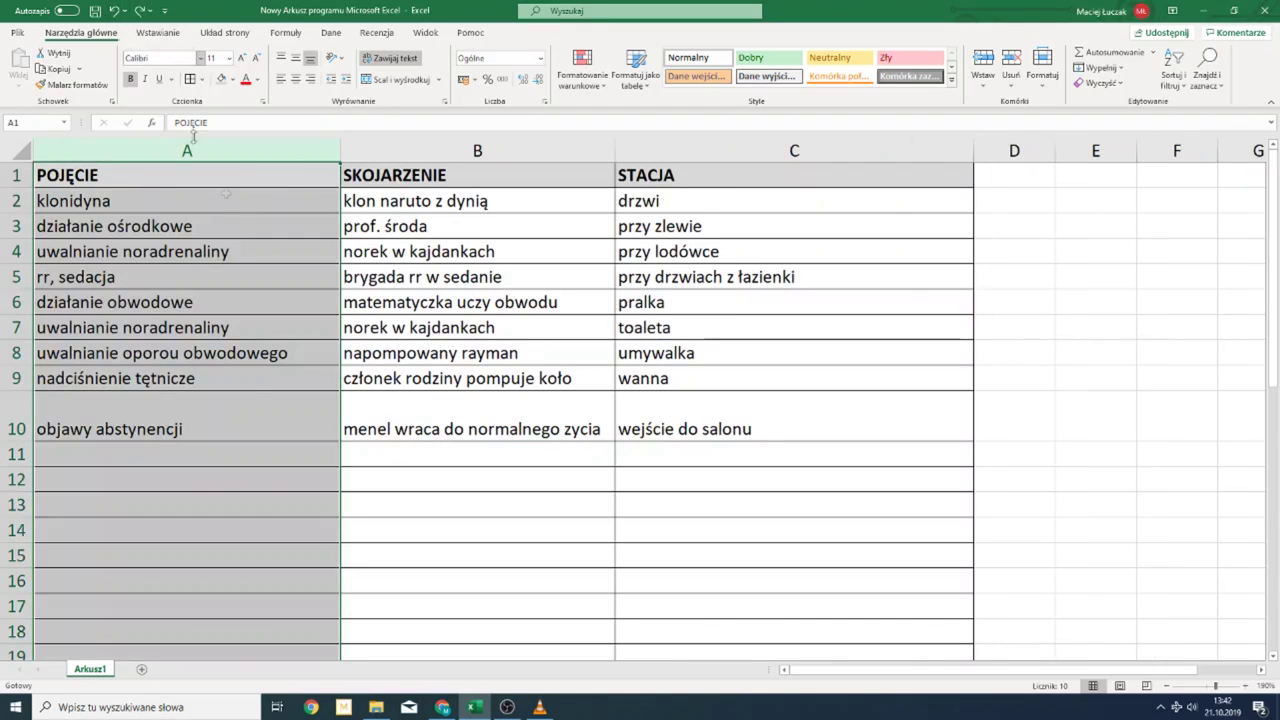
pyautogui.click(265, 350)
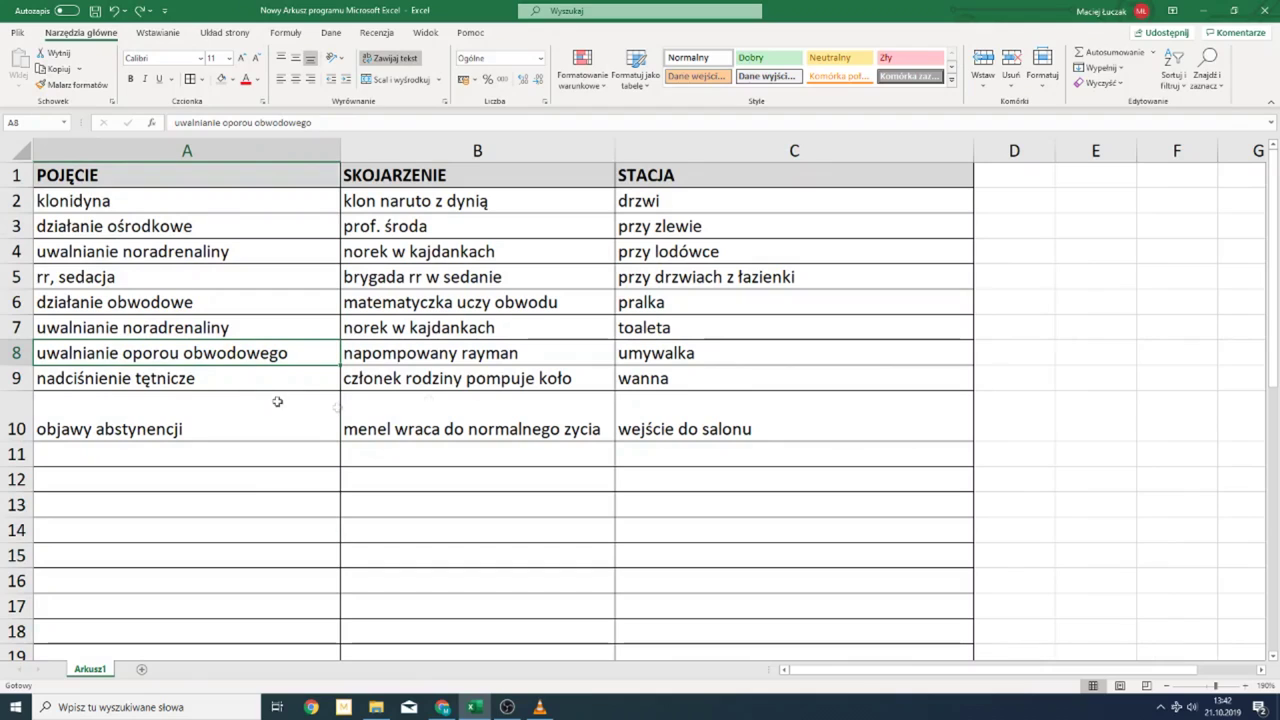
# Extend the association in B8 to "napompowany rayman robi trening obwodowy na siłowni" and save the workbook.
pyautogui.click(555, 344)
pyautogui.doubleClick(548, 345)
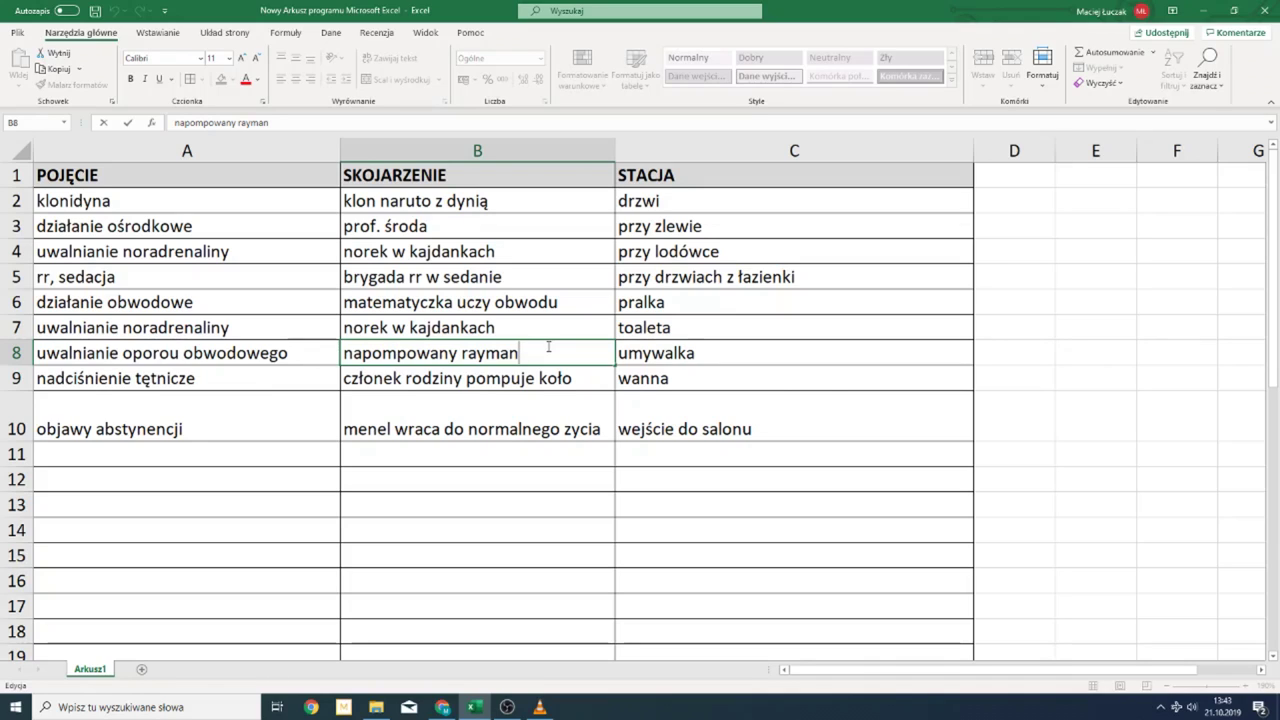
pyautogui.write('robi trening ob')
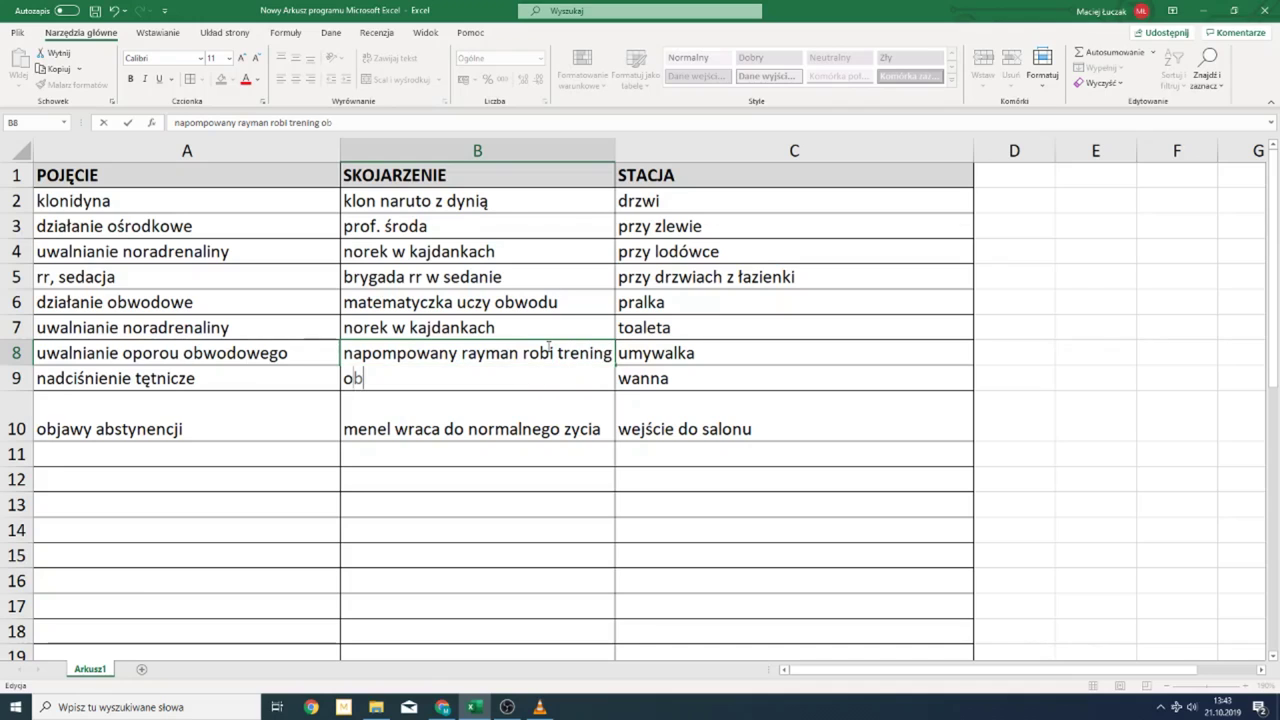
pyautogui.write('wodowy na siłowni')
pyautogui.press('Return')
pyautogui.hotkey('ctrl', 's')
pyautogui.click(547, 347)
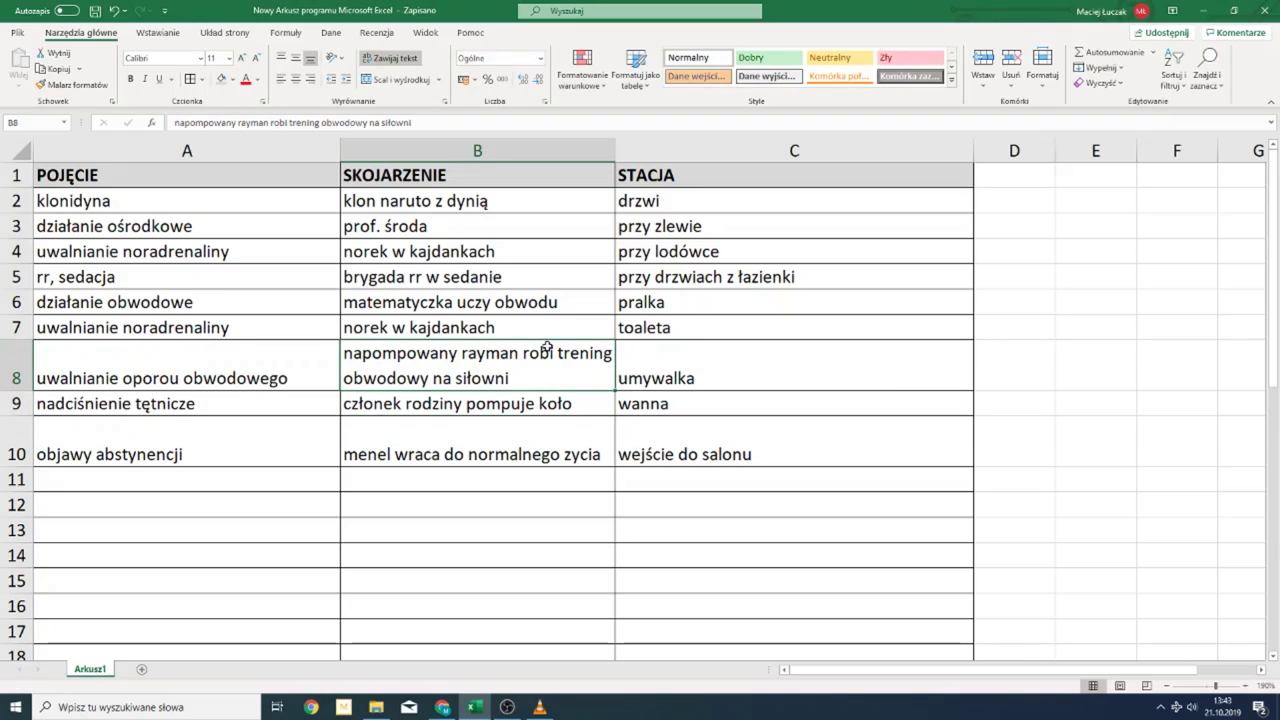
# Delete the POJĘCIE column again and review the associations in rows 7 and 8.
pyautogui.click(130, 152)
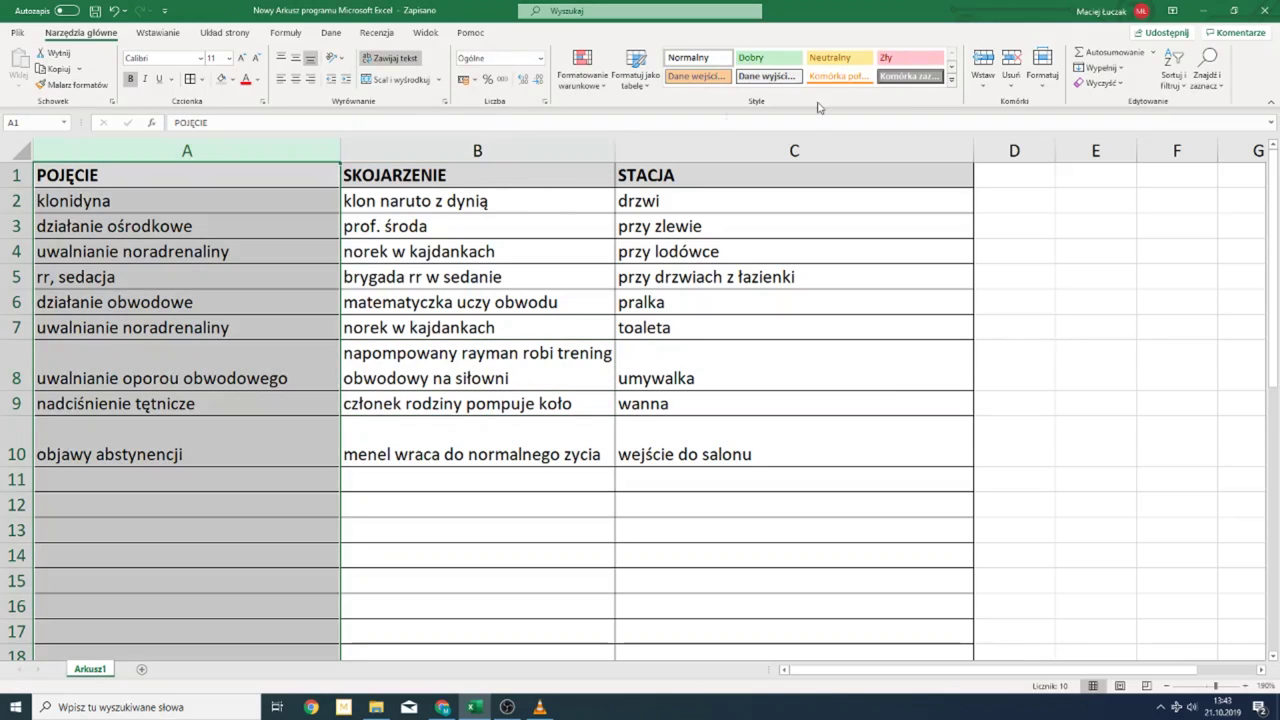
pyautogui.click(1012, 58)
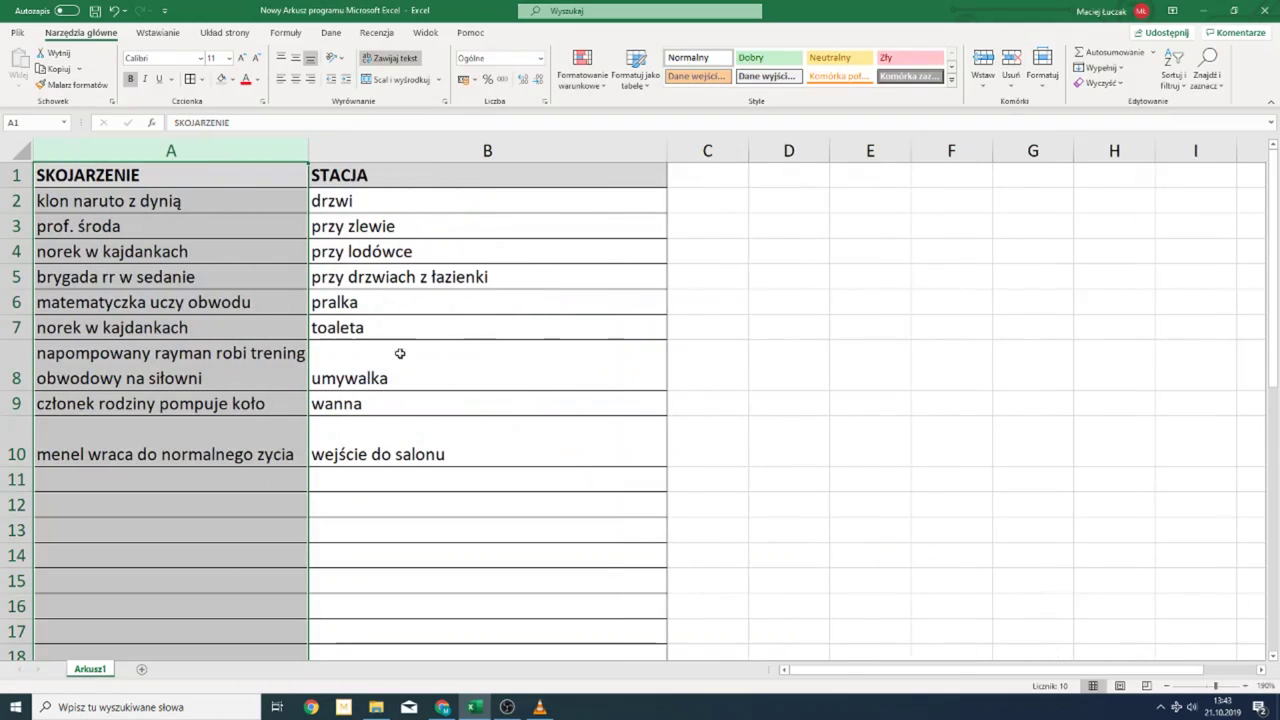
pyautogui.click(140, 330)
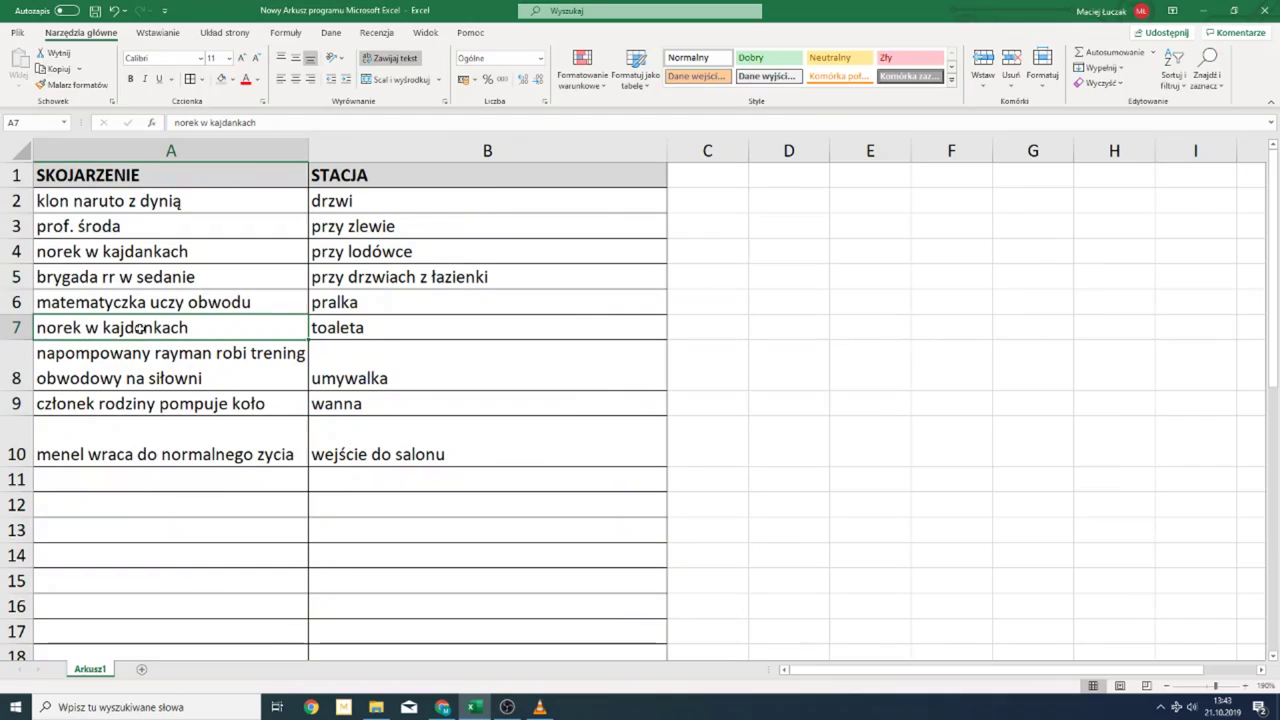
pyautogui.click(166, 362)
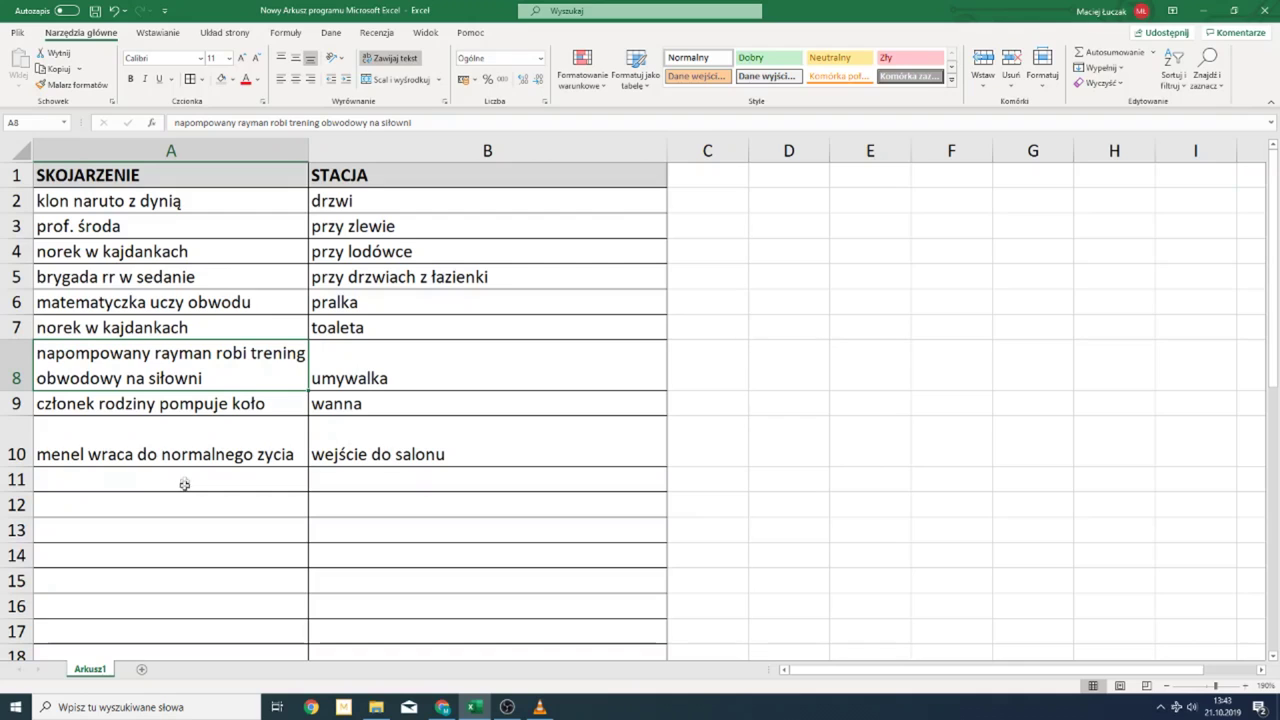
# Undo, redo and again undo the POJĘCIE column deletion to compare the associations in rows 7 and 8 with their terms.
pyautogui.click(114, 12)
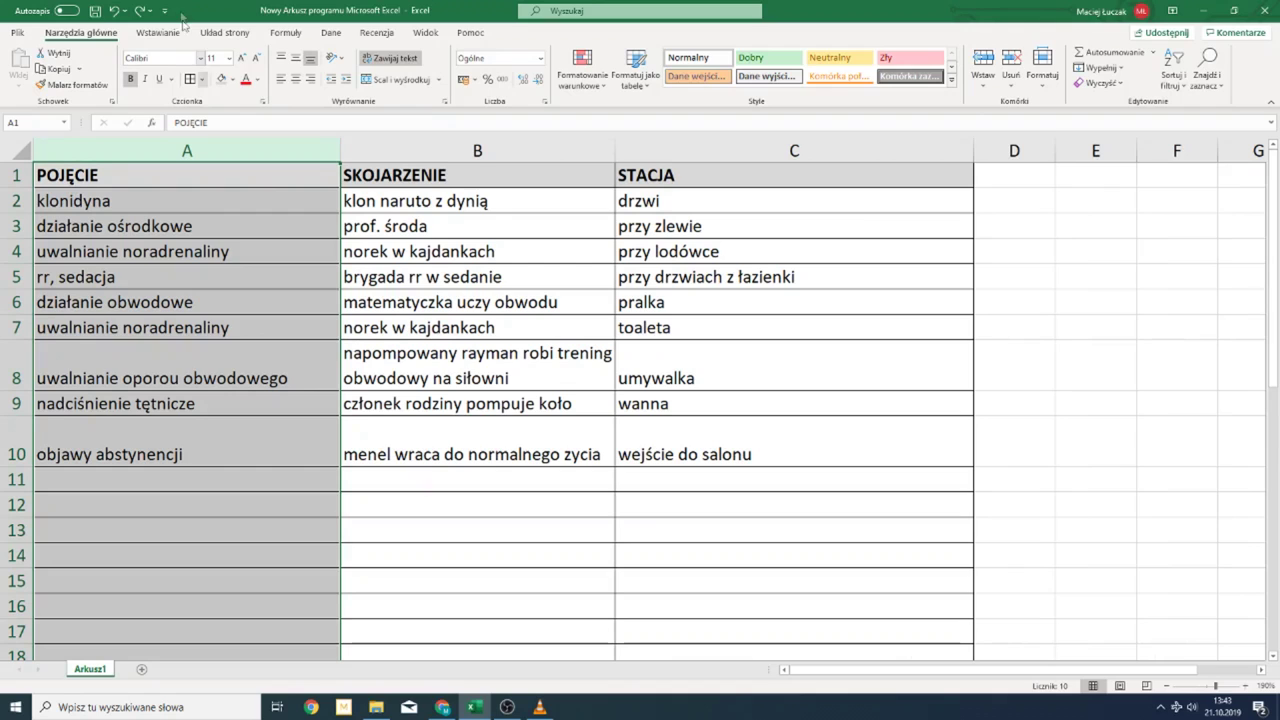
pyautogui.click(141, 10)
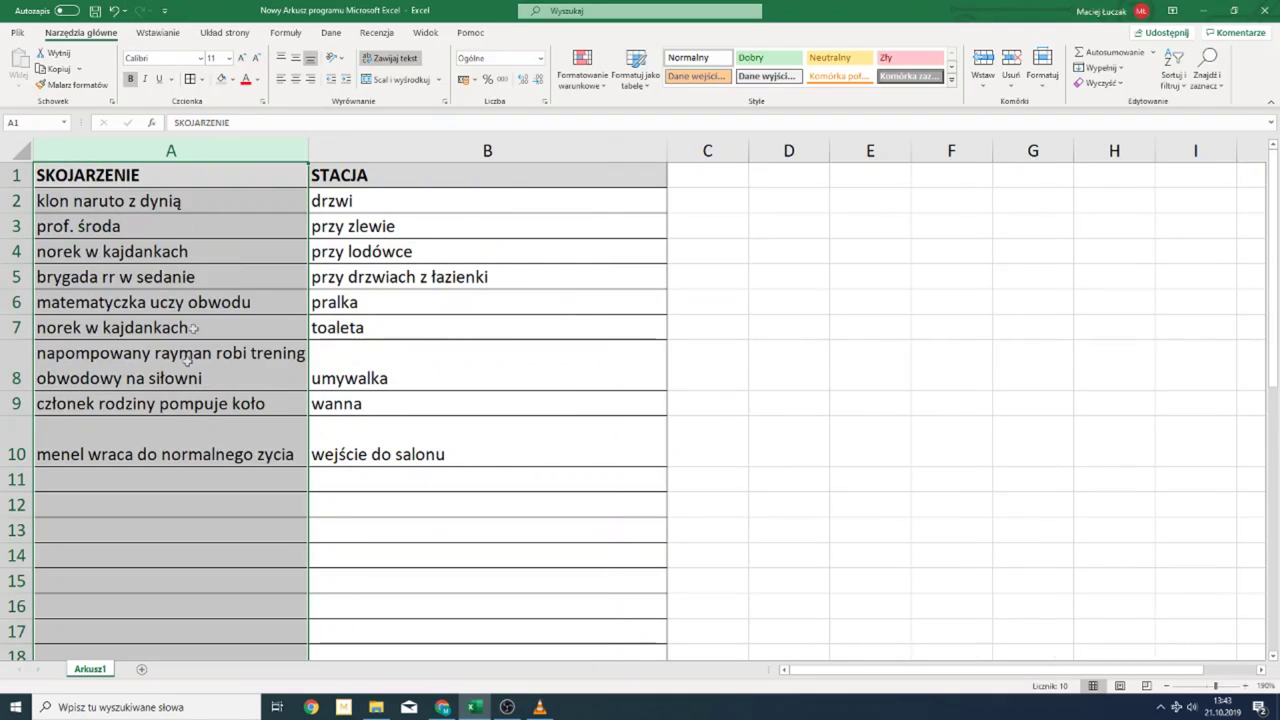
pyautogui.click(192, 327)
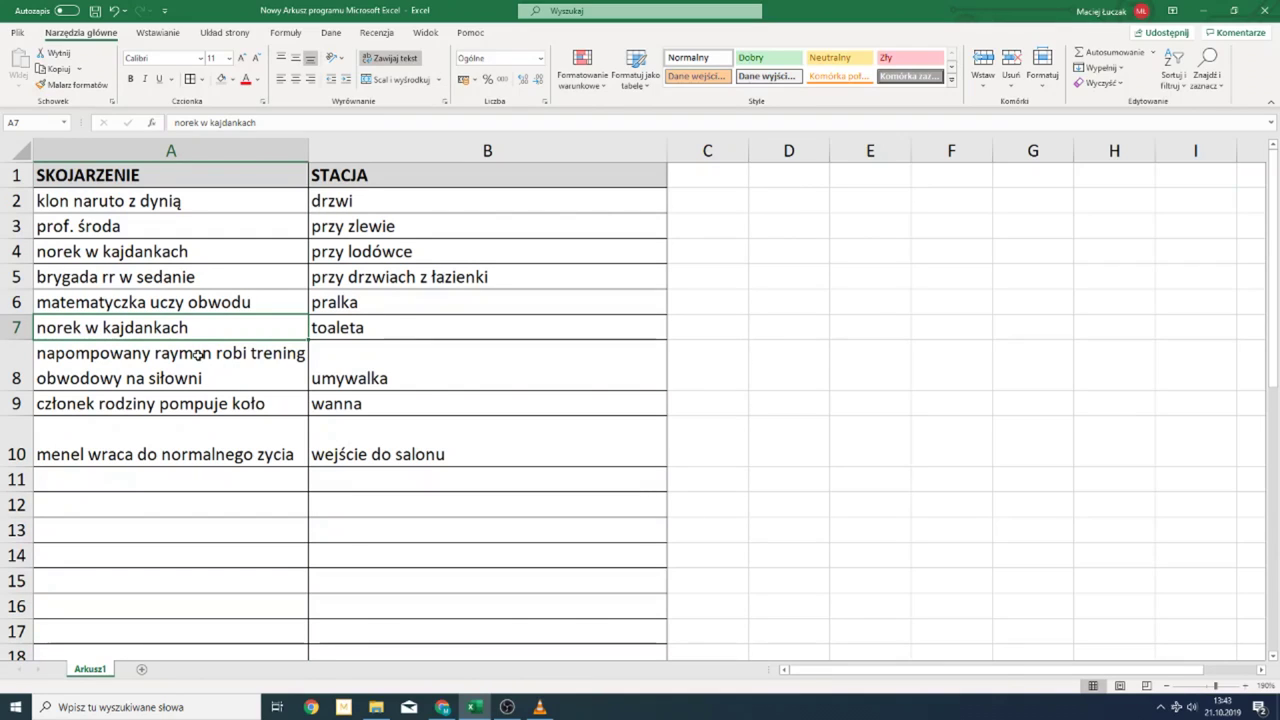
pyautogui.click(114, 12)
pyautogui.click(215, 374)
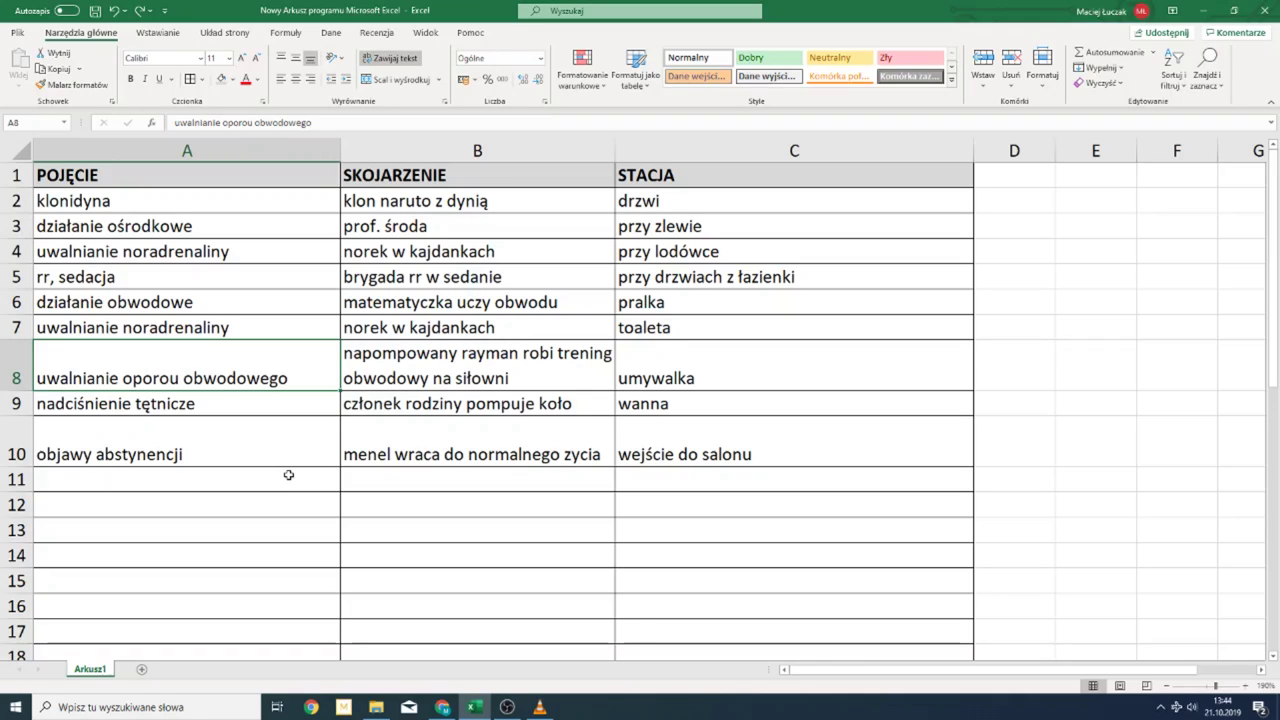
# Delete both the POJĘCIE and SKOJARZENIE columns, keeping only the STACJA column.
pyautogui.moveTo(320, 150); pyautogui.dragTo(600, 150)
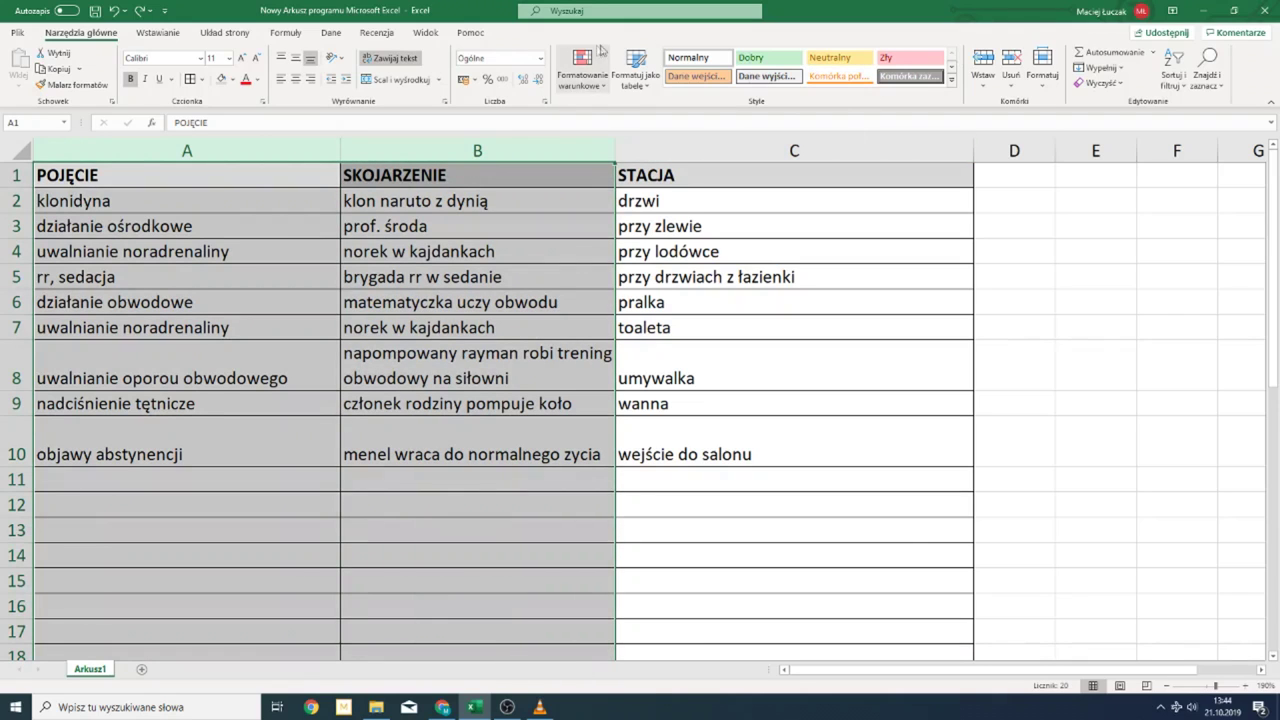
pyautogui.click(1043, 62)
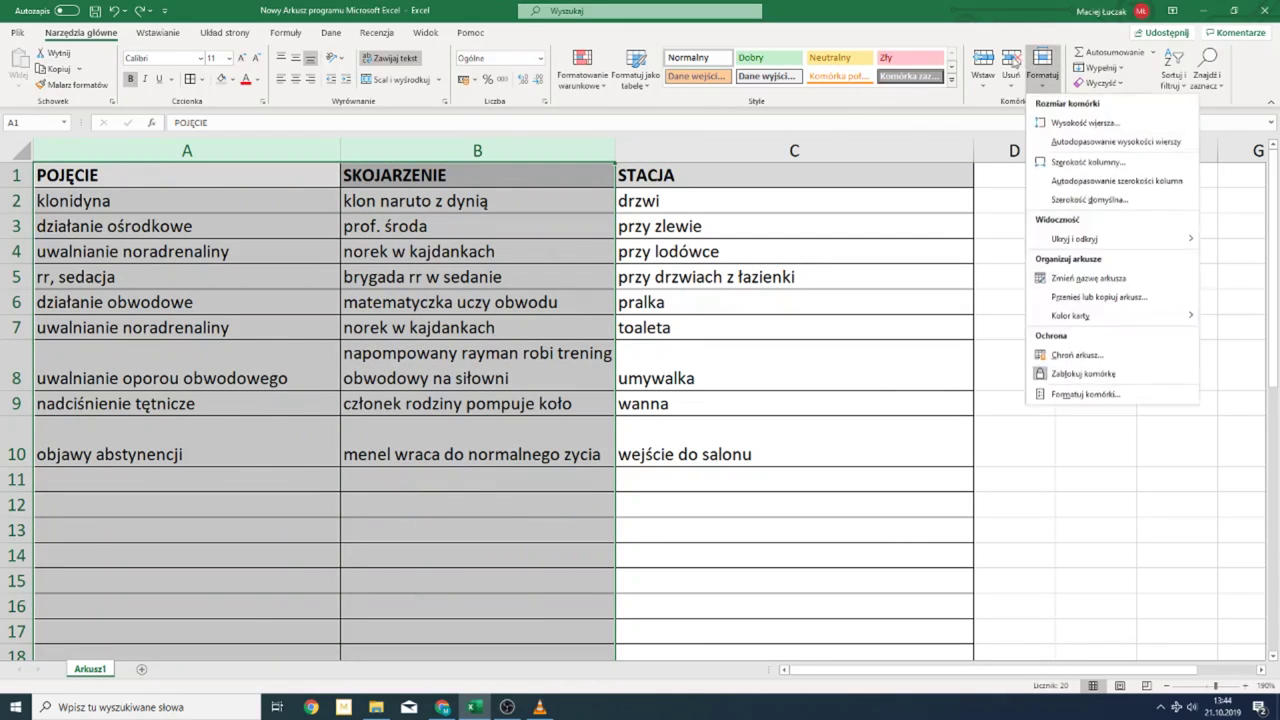
pyautogui.click(1012, 58)
# Go through the STACJA entries one by one from row 2 to row 10, recalling each station's association and term.
pyautogui.click(170, 205)
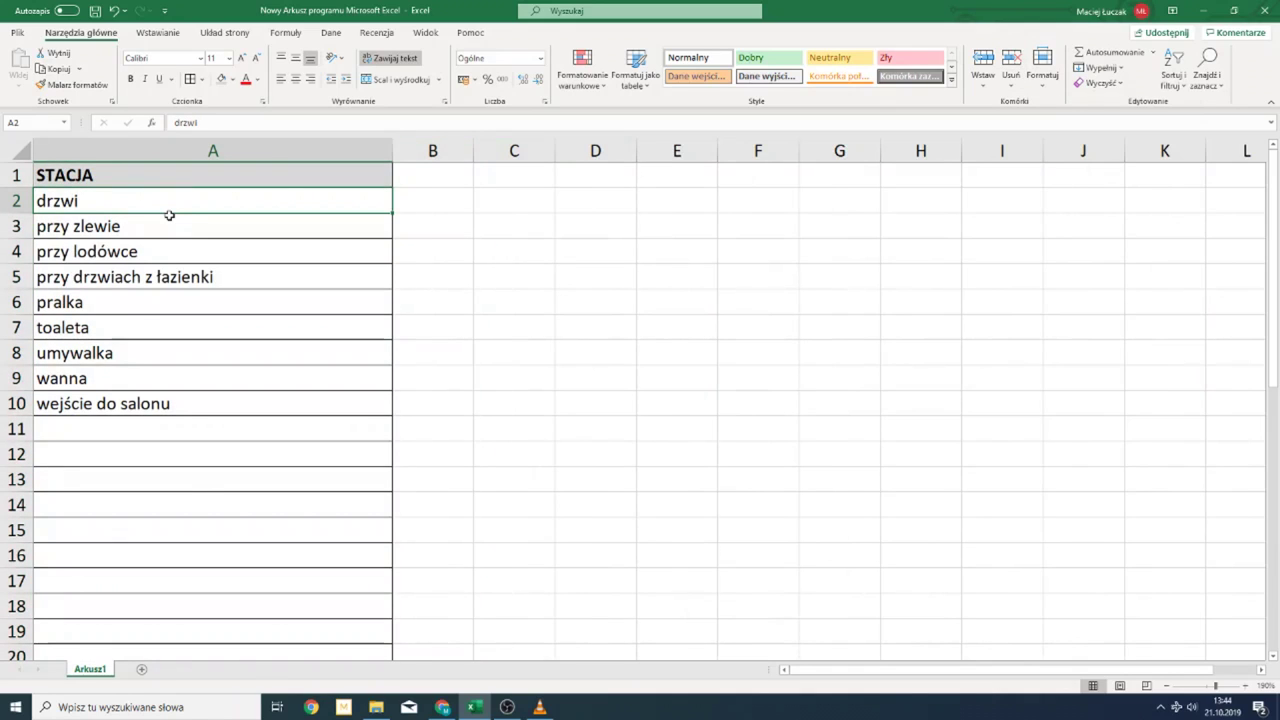
pyautogui.click(169, 216)
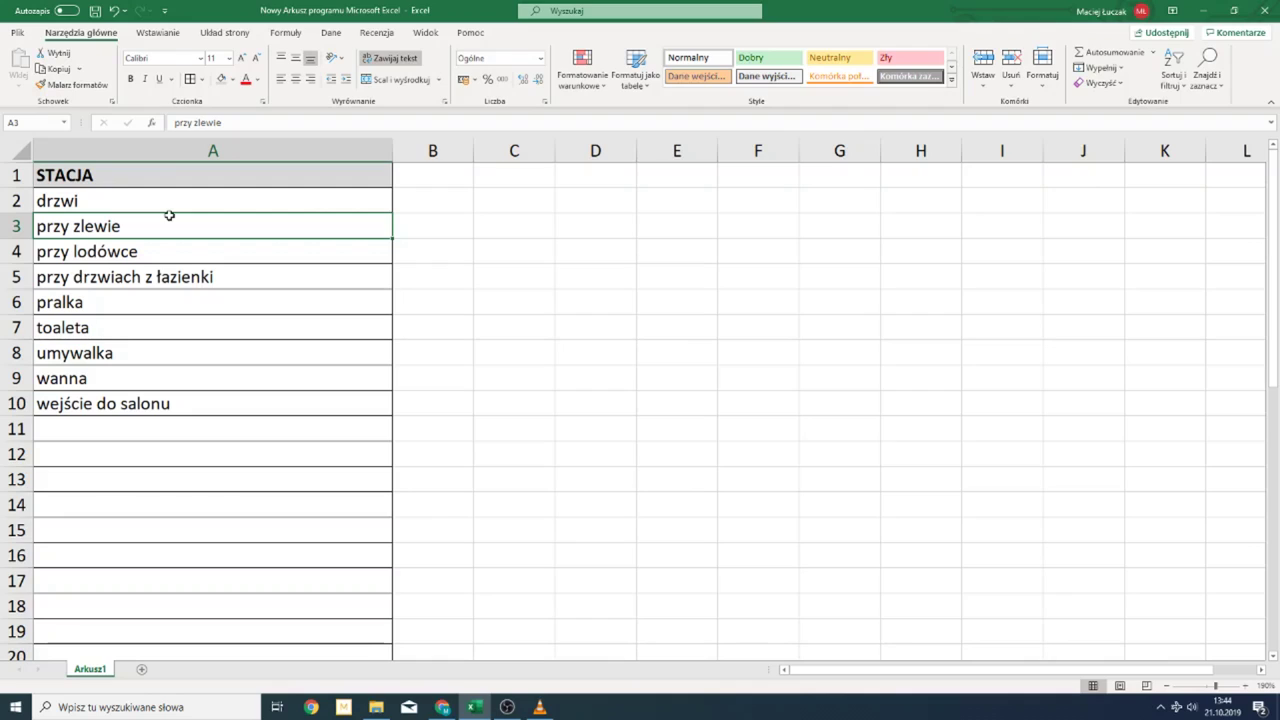
pyautogui.press('Down')
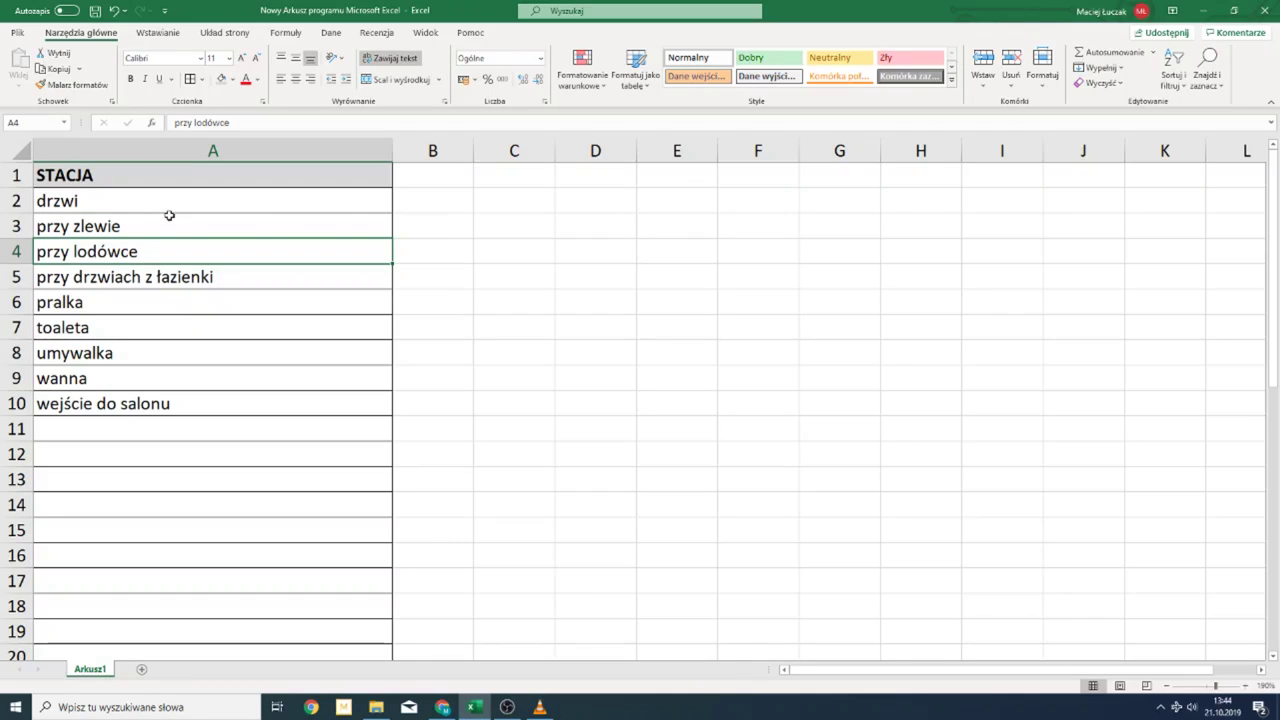
pyautogui.press('Down')
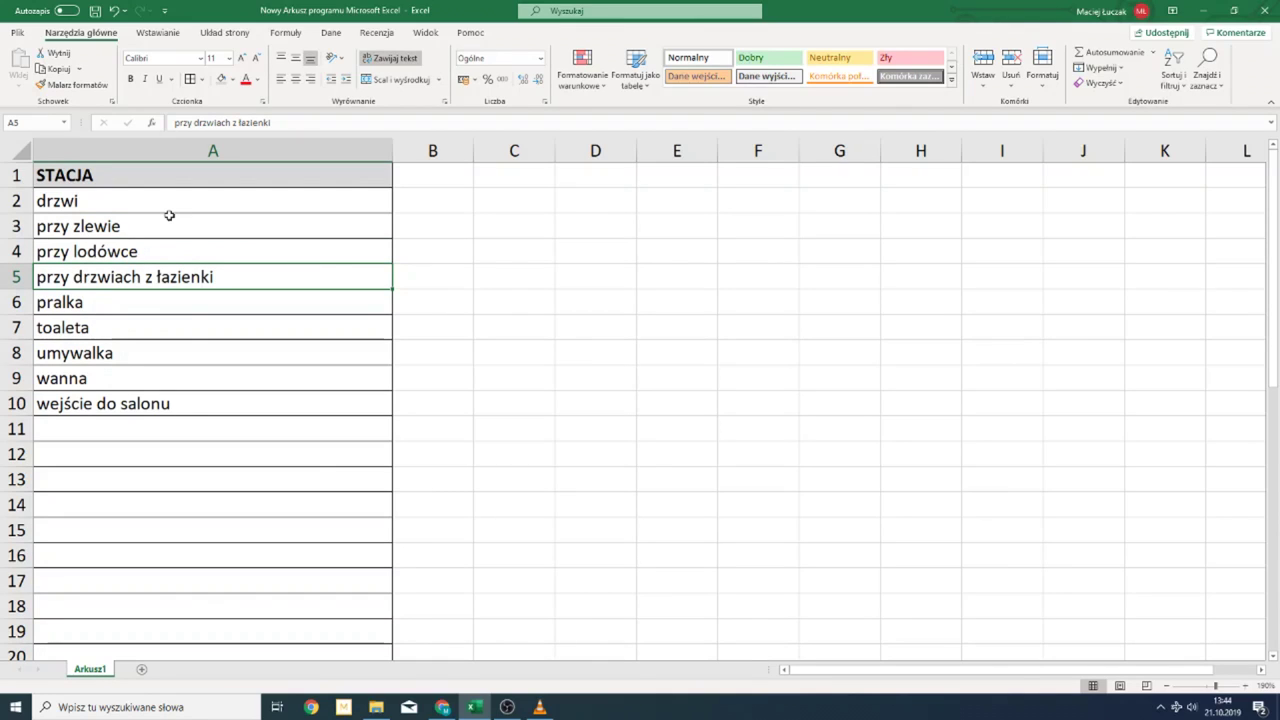
pyautogui.press('Down')
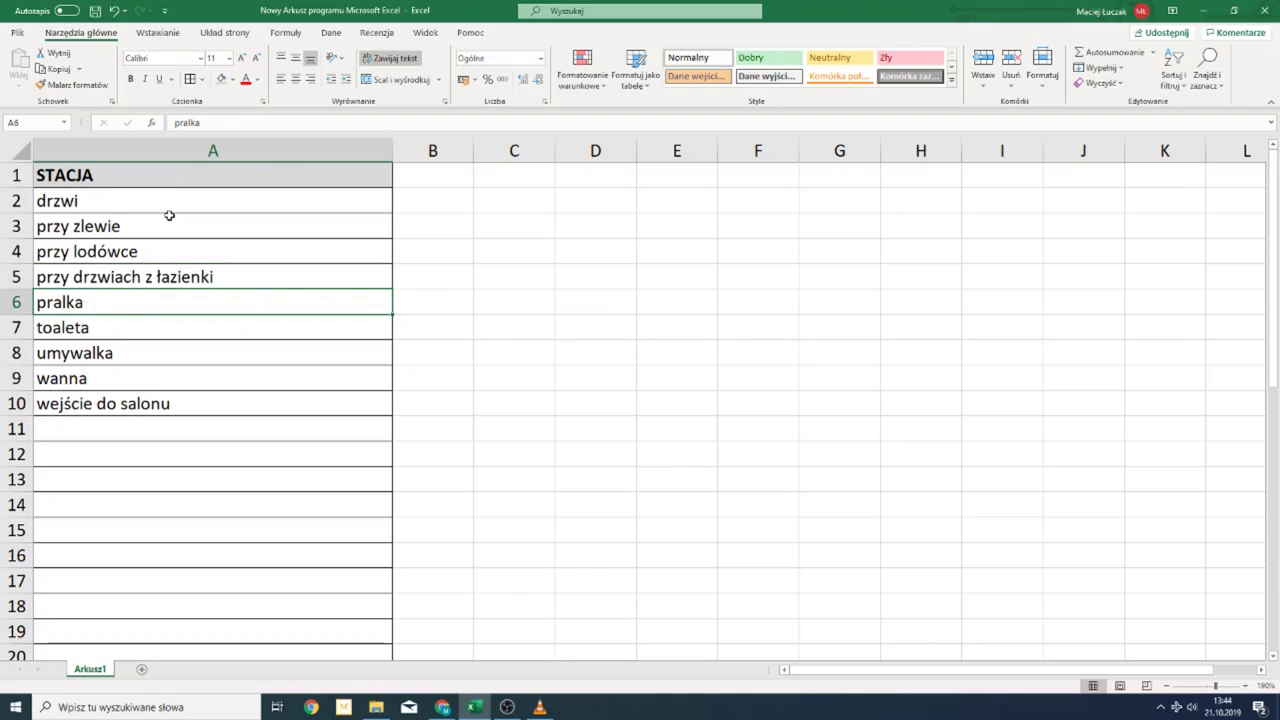
pyautogui.press('Down')
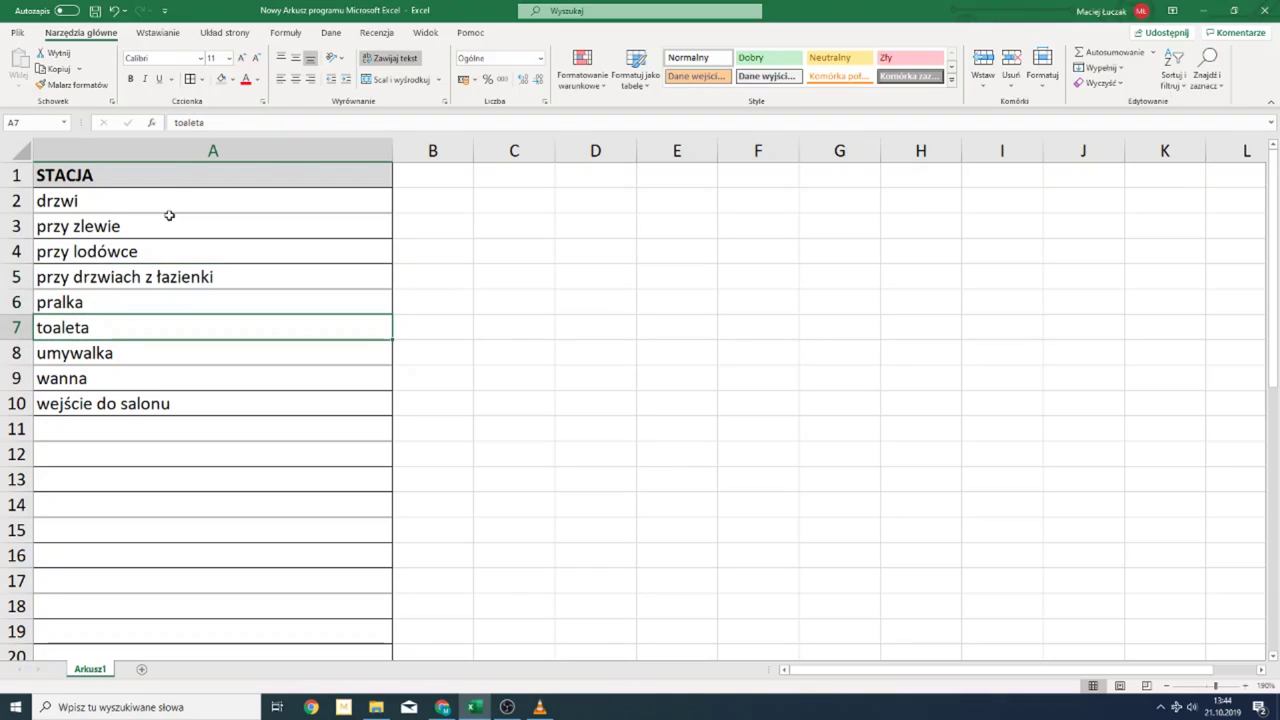
pyautogui.press('Down')
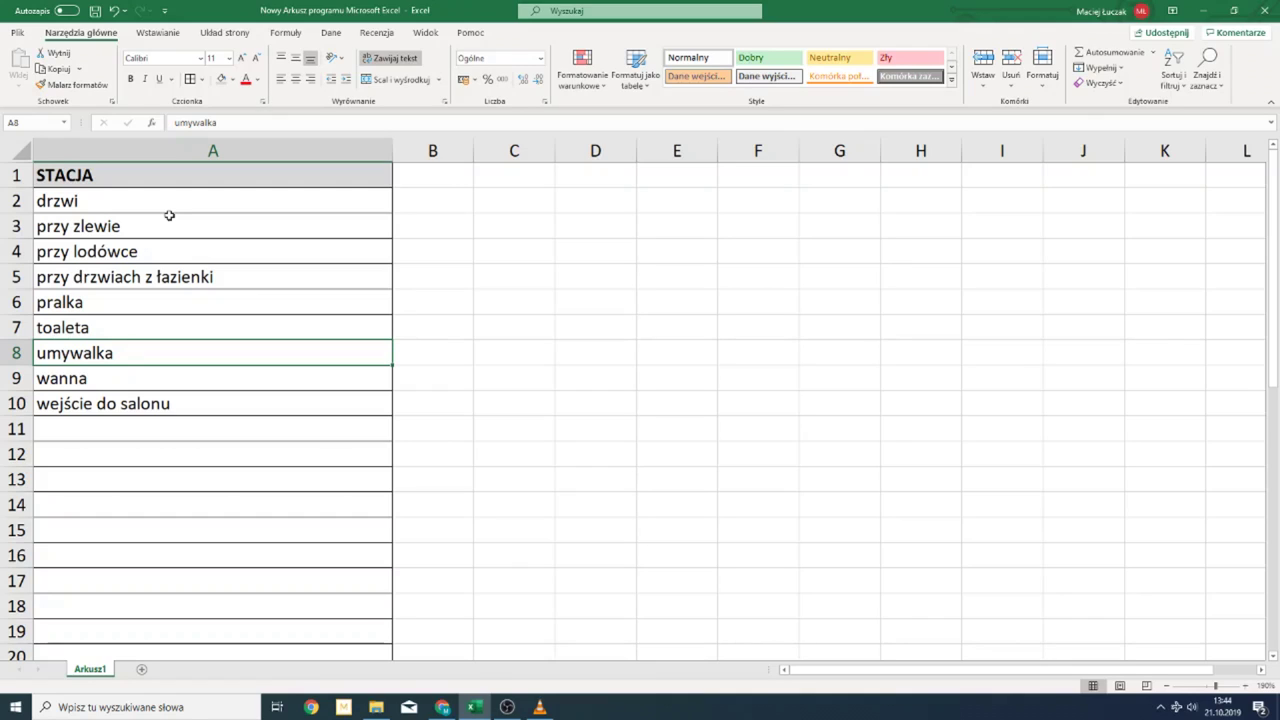
pyautogui.press('Down')
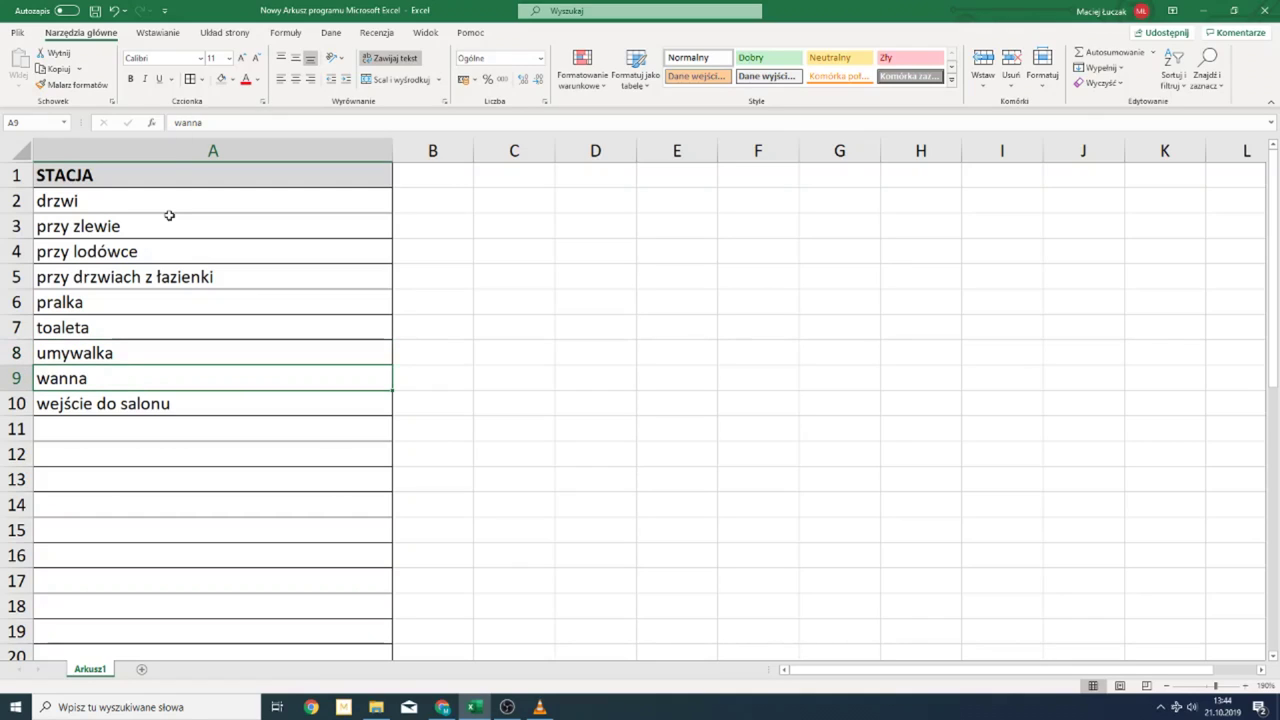
pyautogui.press('Down')
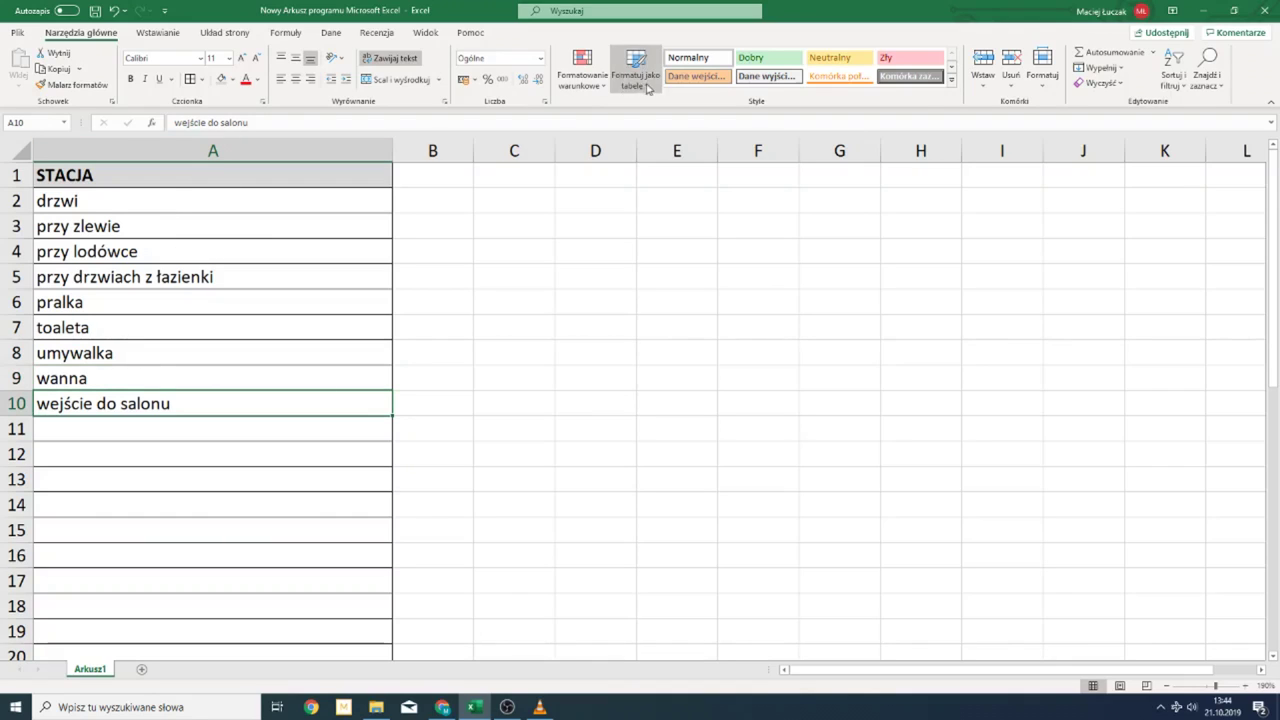
# Undo the deletion of the POJĘCIE and SKOJARZENIE columns and select the association in B5.
pyautogui.click(113, 10)
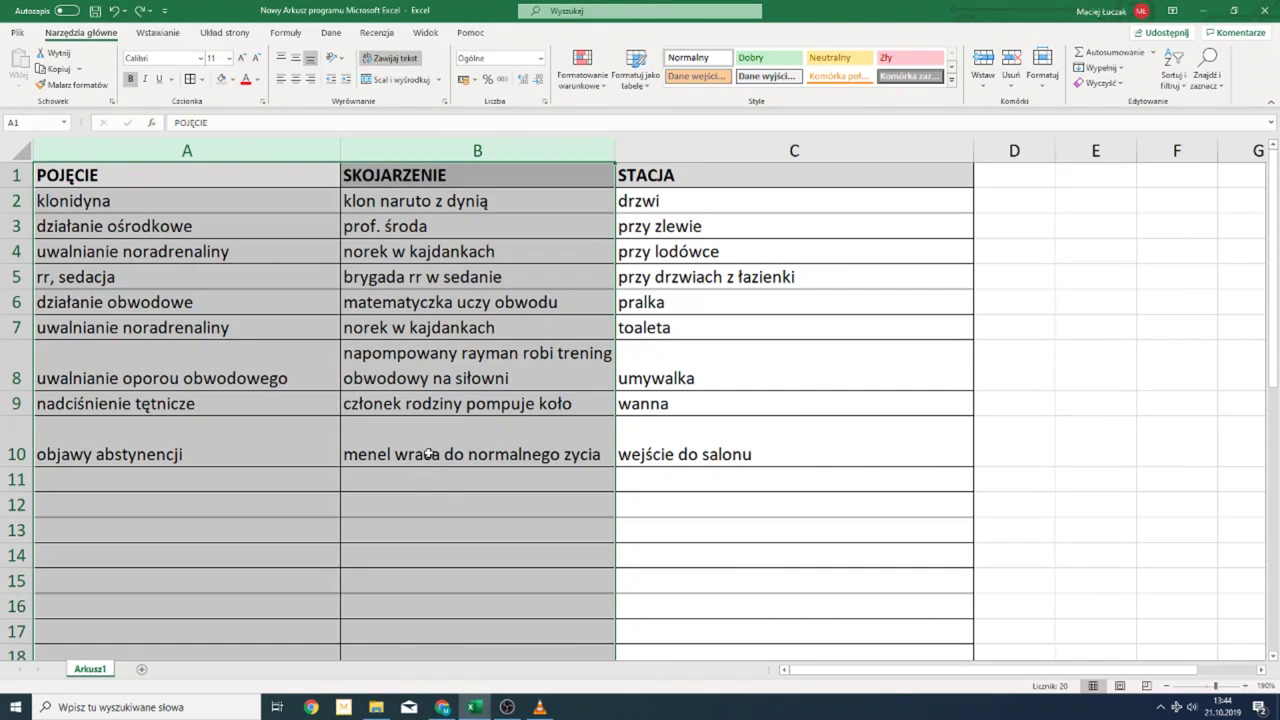
pyautogui.click(468, 281)
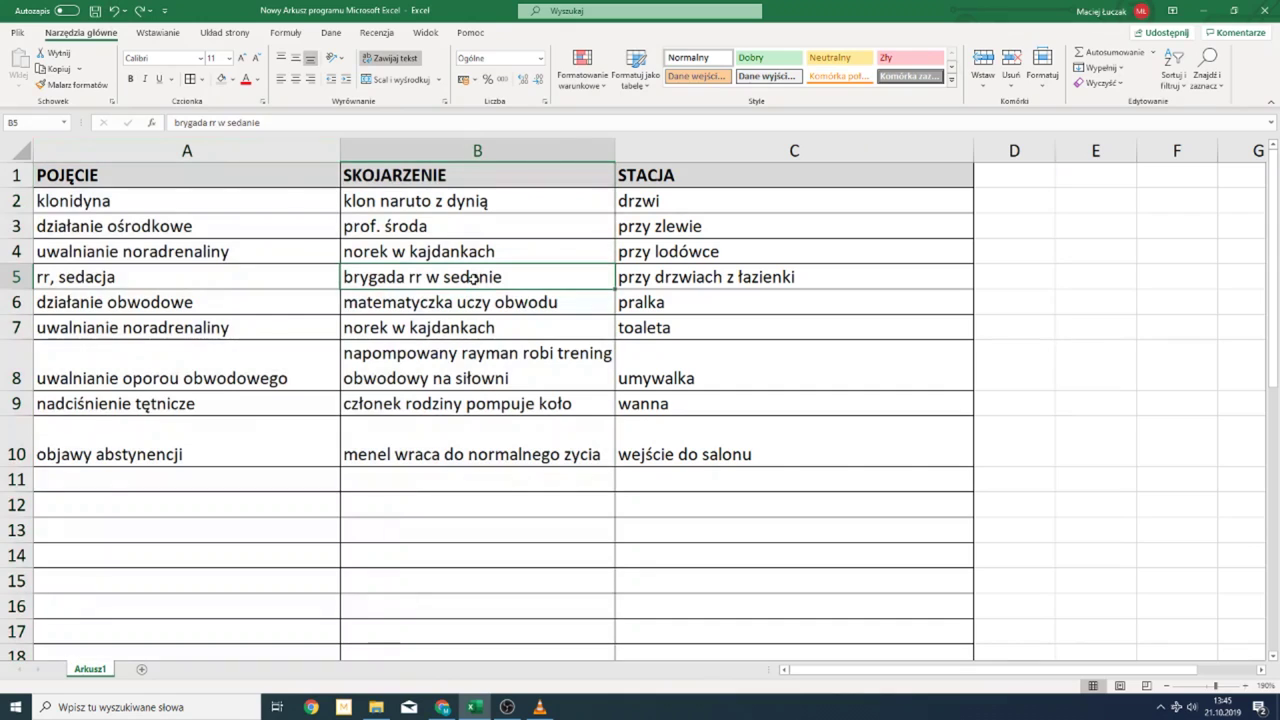